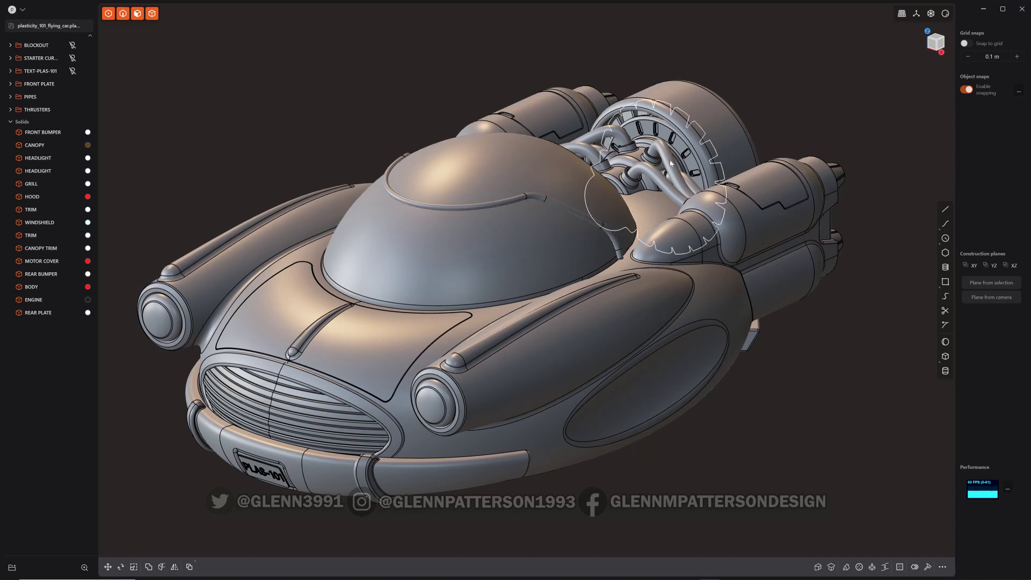
Step: Duplicate the motor cover's curved rear face as a sheet, raise it about 0.77 m, and isolate it
middle_drag(700, 148, 639, 227)
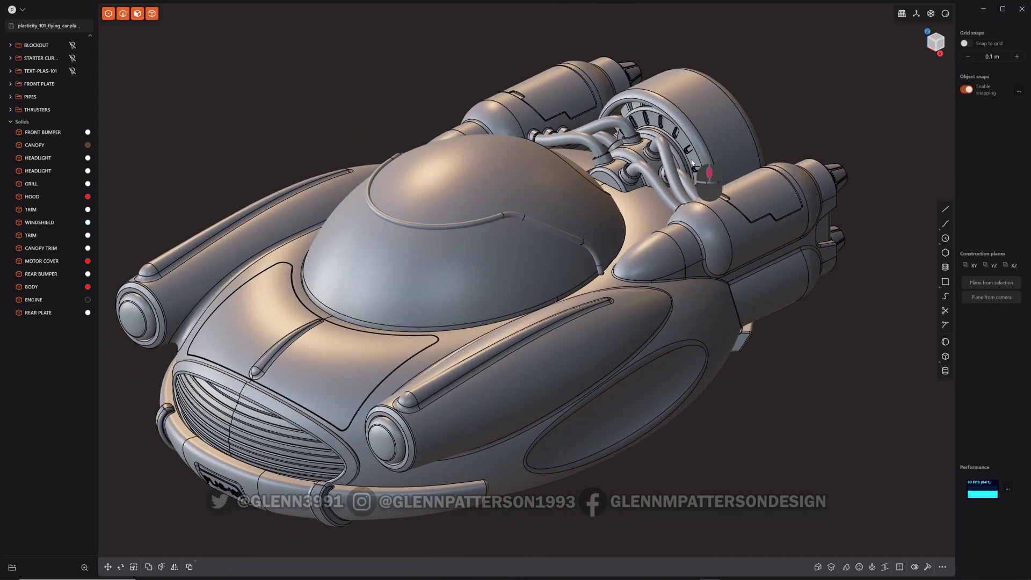
click(700, 101)
key(o)
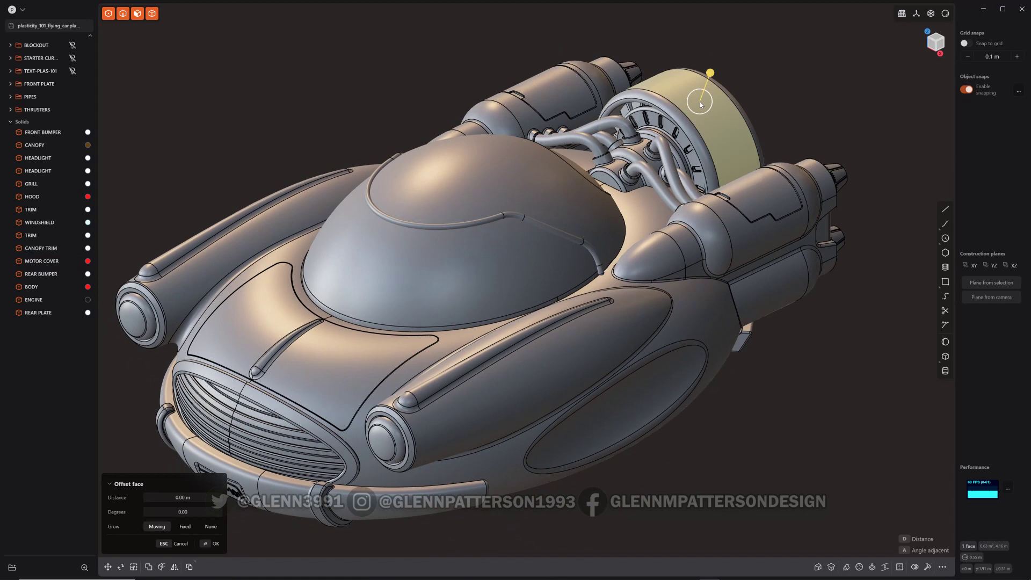
key(Escape)
key(shift+d)
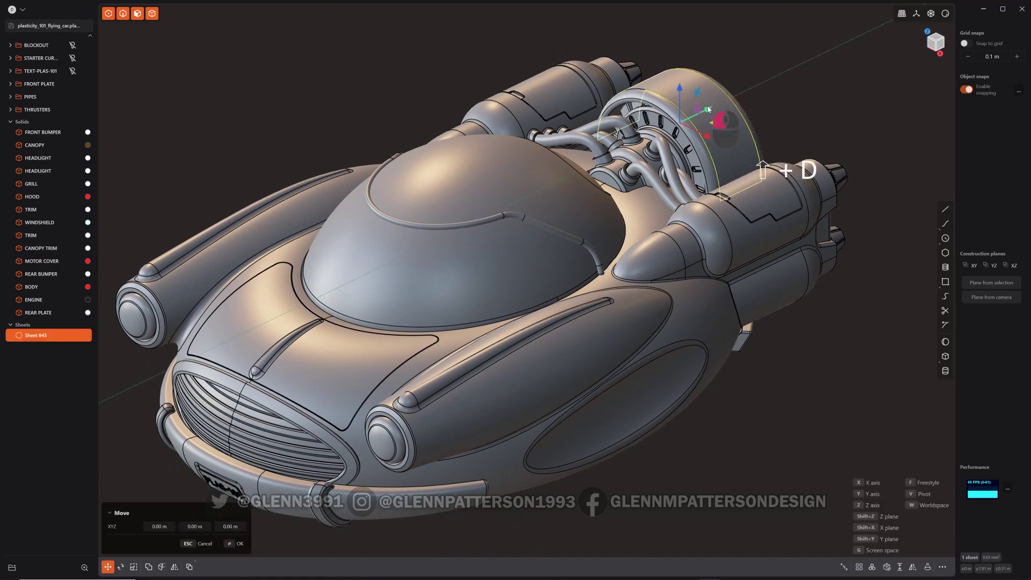
drag(708, 109, 790, 71)
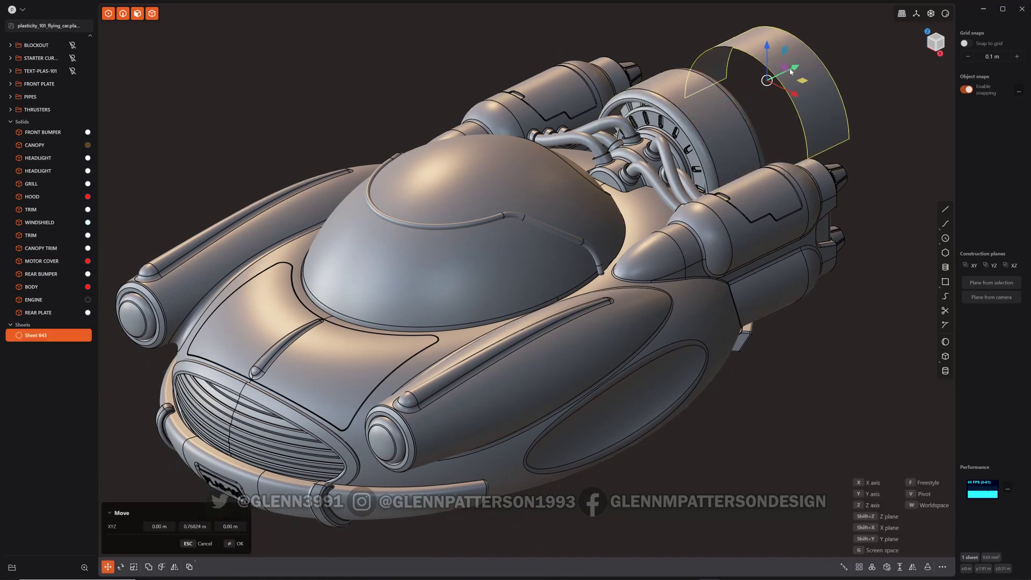
key(Return)
key(slash)
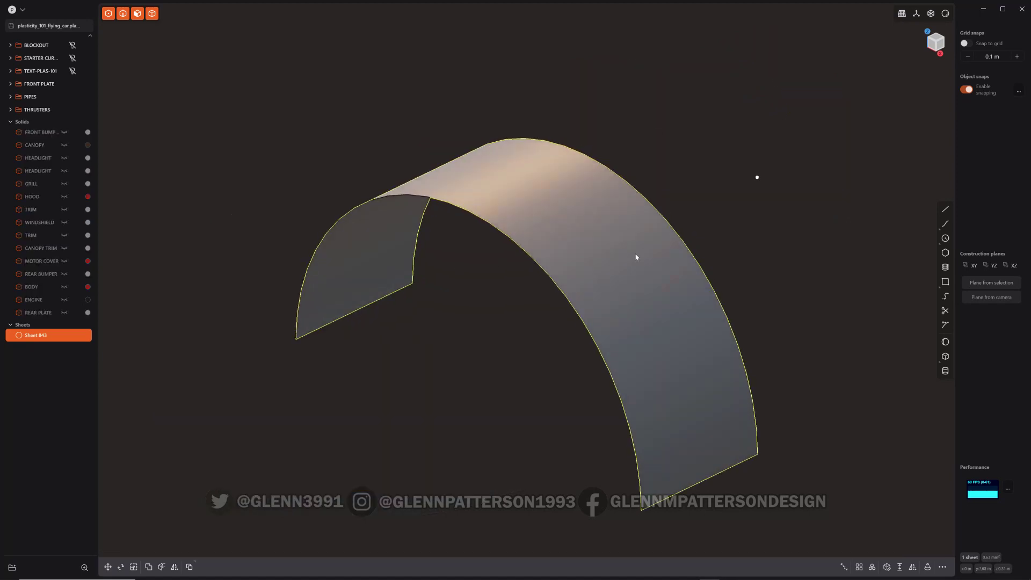
Step: Duplicate the arched sheet and rotate the copy 90° about the vertical axis so the two cross
scroll(635, 257, down, 3)
middle_drag(637, 255, 588, 280)
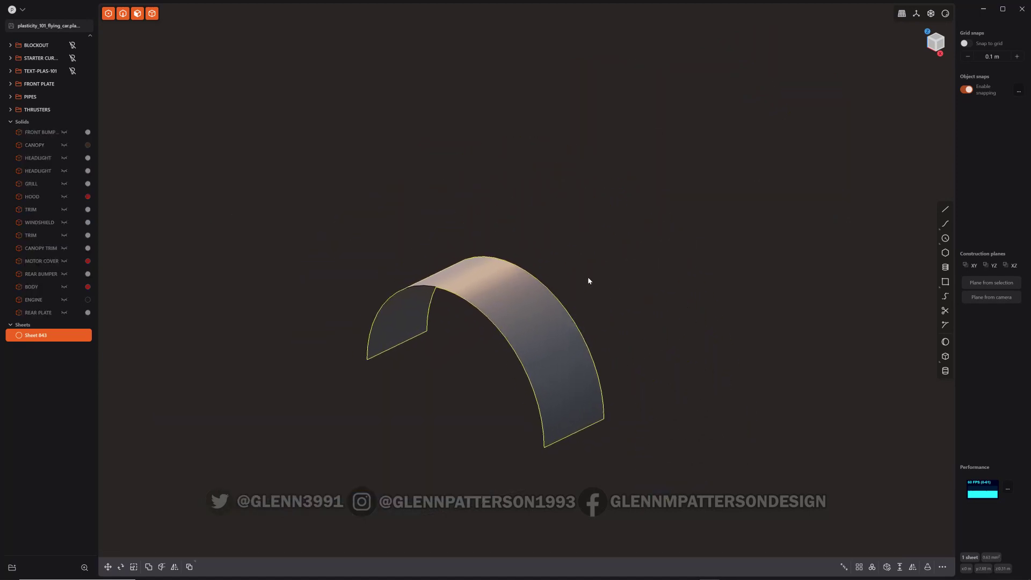
key(shift+d)
key(r)
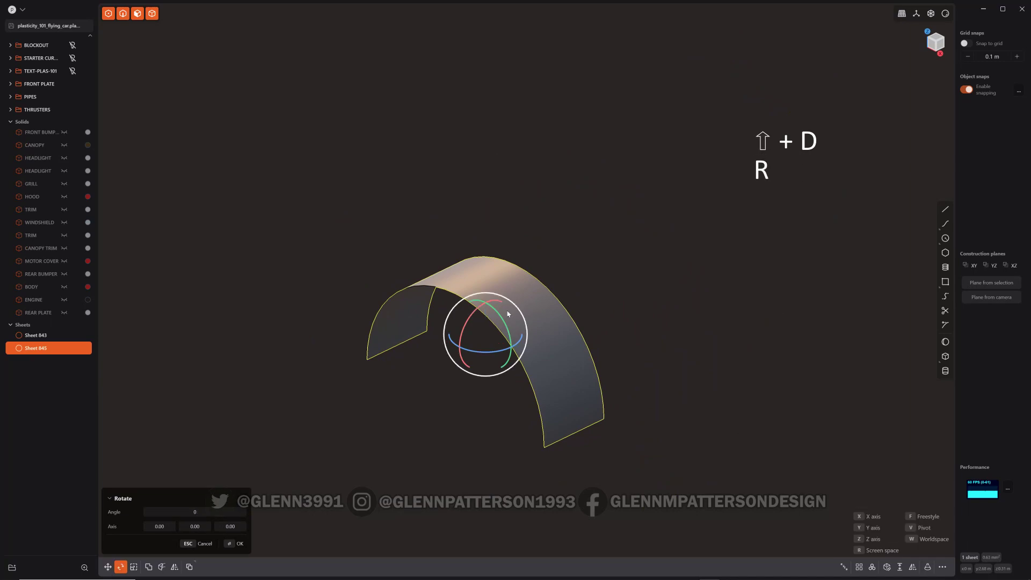
ctrl+drag(498, 318, 496, 344)
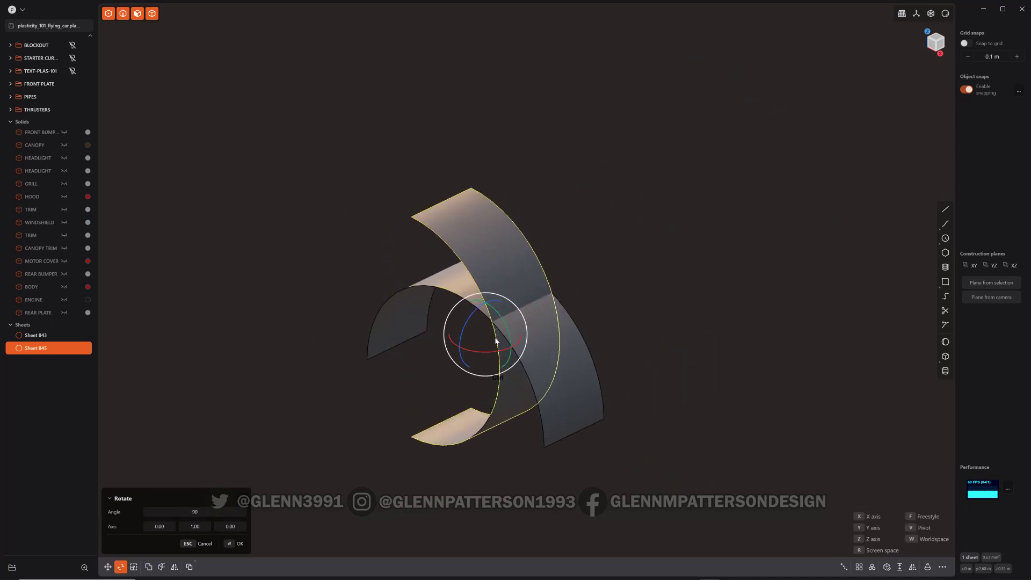
click(623, 290)
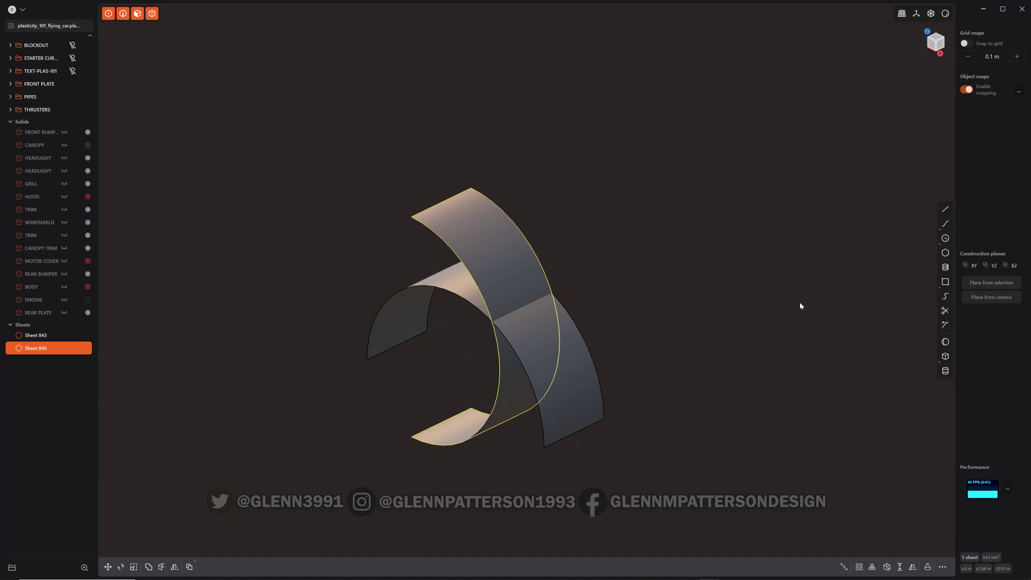
click(627, 293)
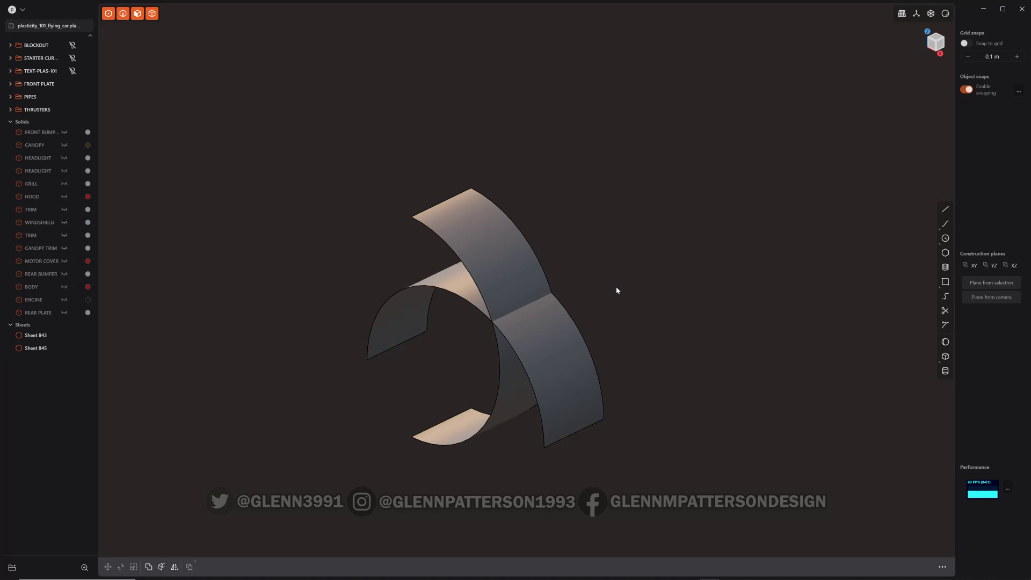
Step: Create a G2 Bridge Surface, 0.11608 m wide, where the two curved sheets cross
text(fBR)
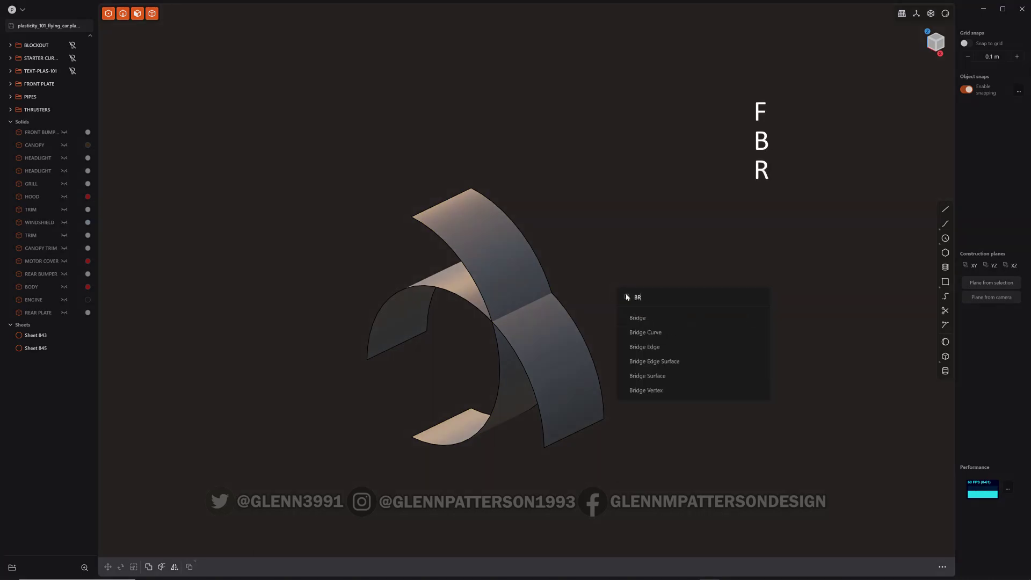
click(651, 381)
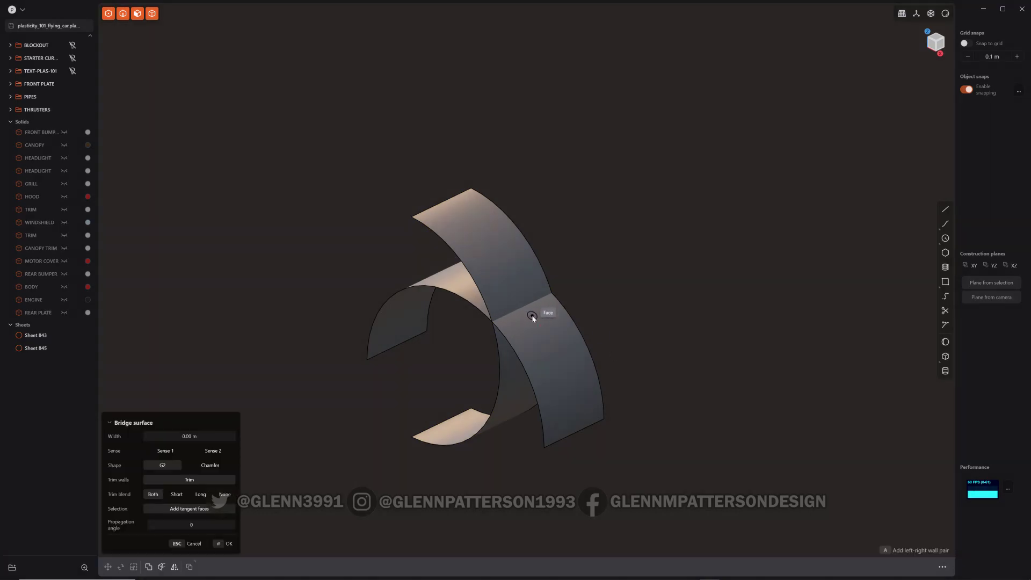
click(526, 308)
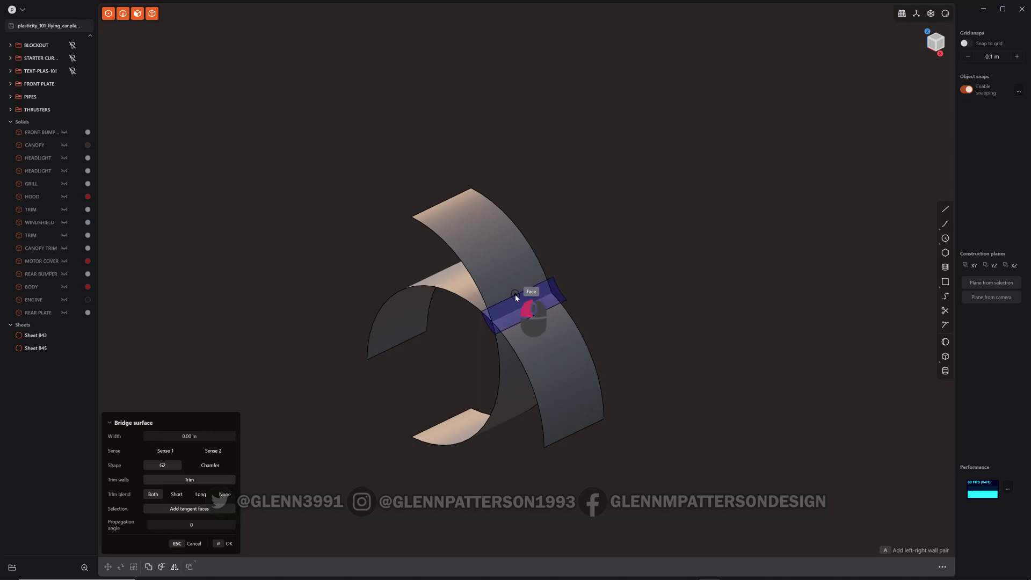
mouse_move(621, 280)
middle_down()
mouse_move(676, 223)
mouse_move(617, 281)
mouse_move(448, 244)
mouse_move(419, 196)
mouse_move(486, 252)
mouse_move(632, 257)
mouse_move(632, 273)
middle_up()
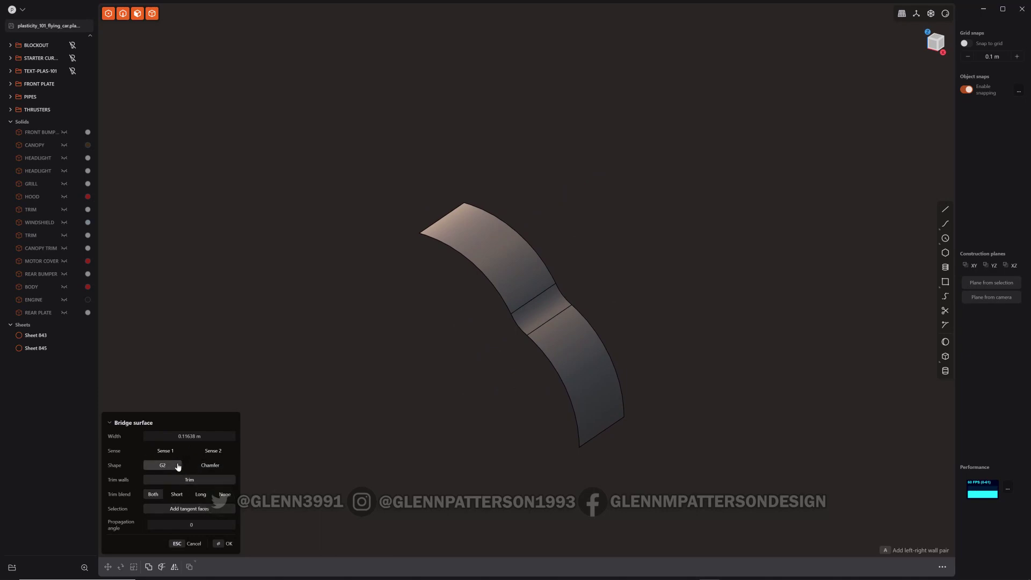
Step: Keep the bridge on G2 shape after trying Chamfer, and compare its Sense 1 and 2 directions
click(210, 465)
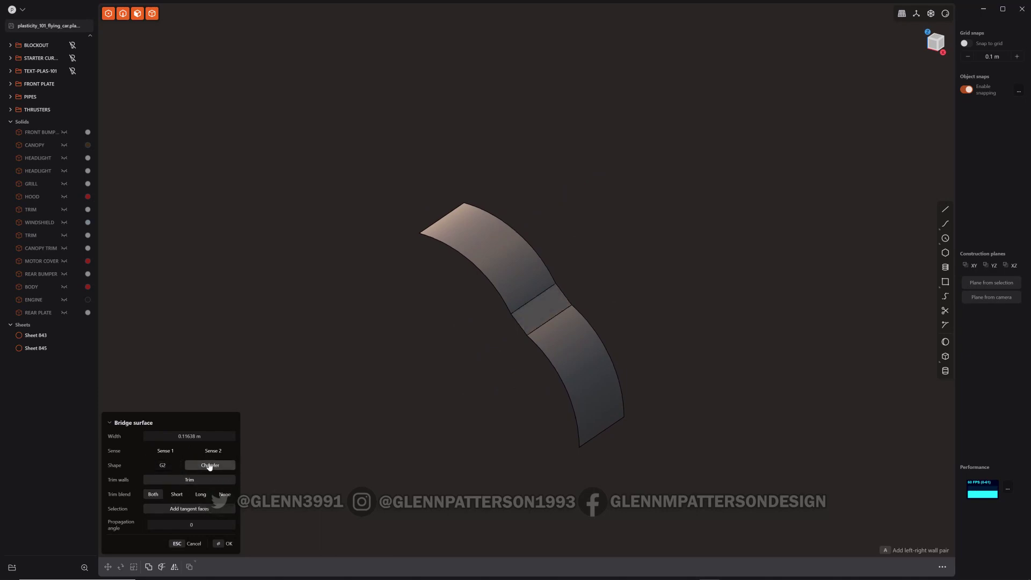
click(165, 467)
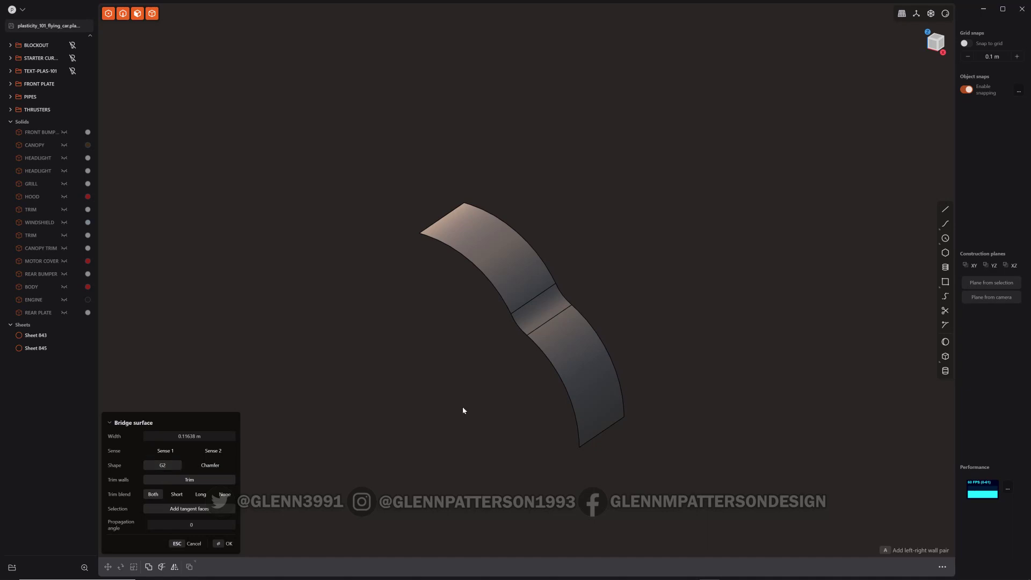
middle_drag(463, 409, 456, 395)
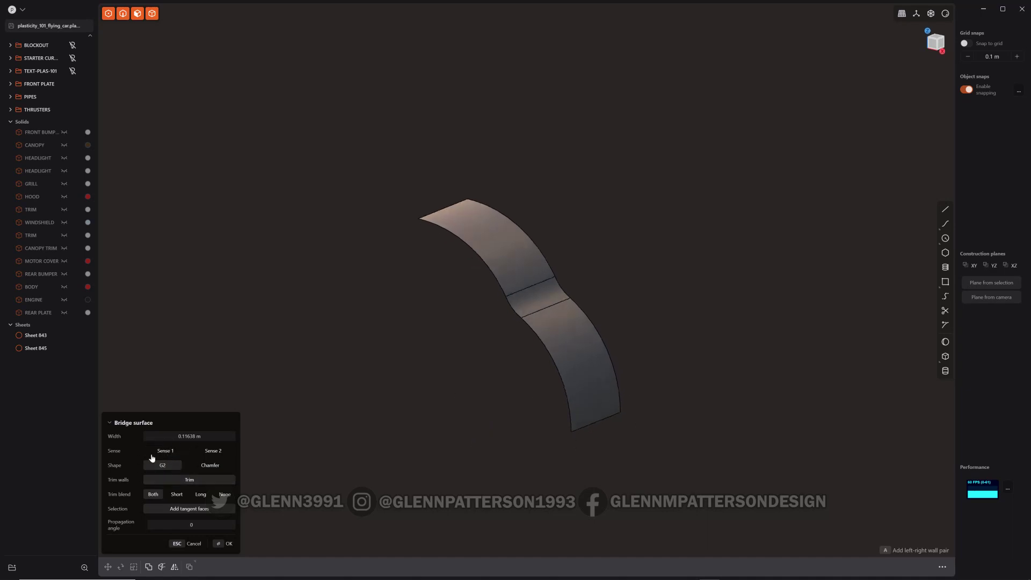
click(216, 451)
click(177, 454)
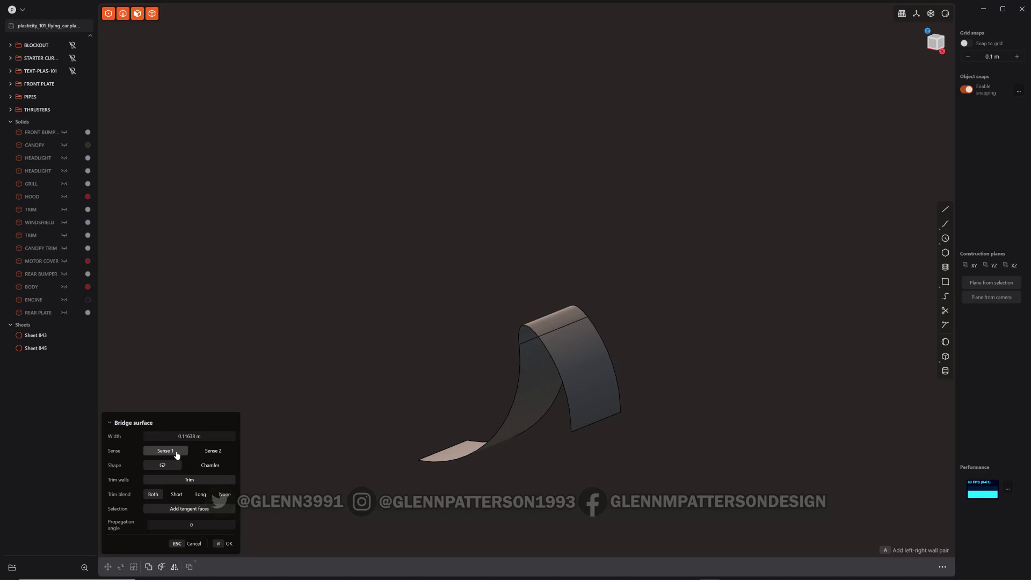
click(213, 453)
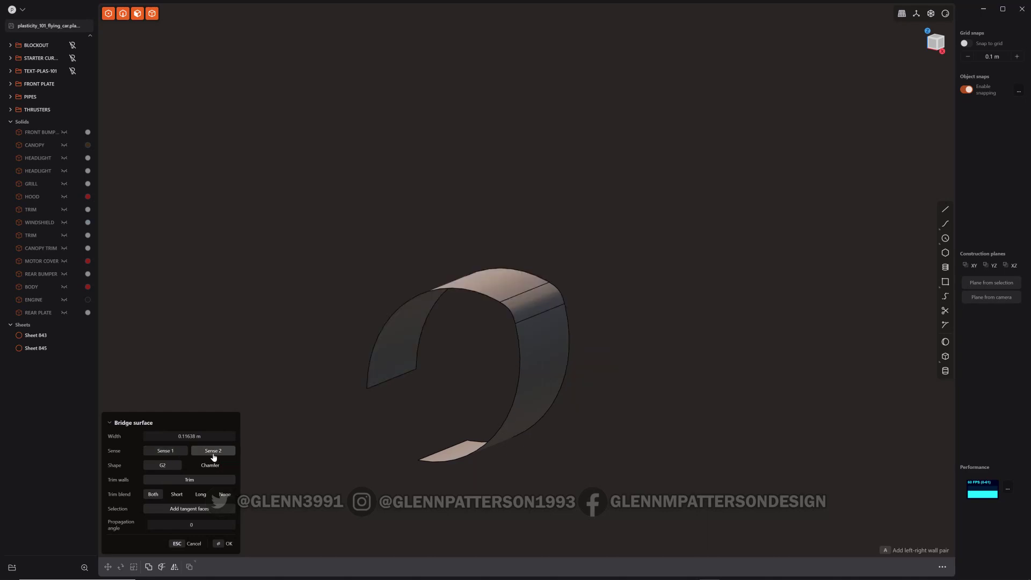
click(213, 456)
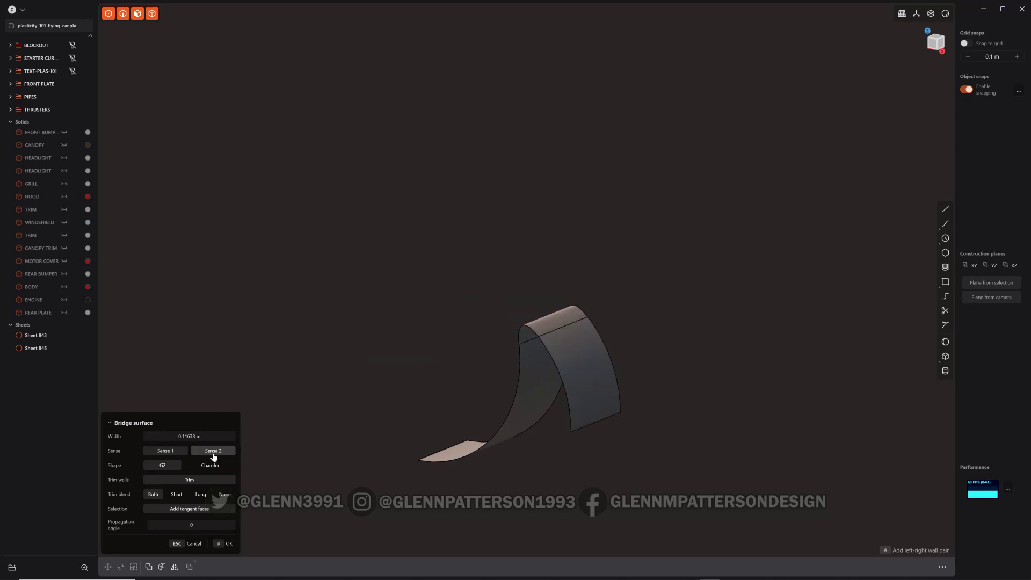
click(167, 452)
click(214, 453)
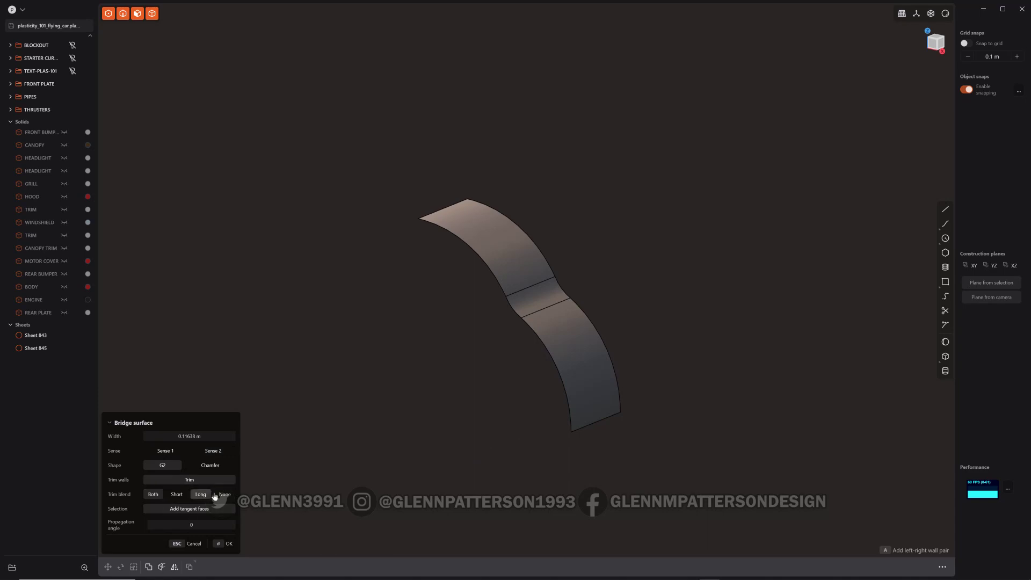
Step: Set the blend trim to both sides and enable Trim walls on the bridge
click(190, 479)
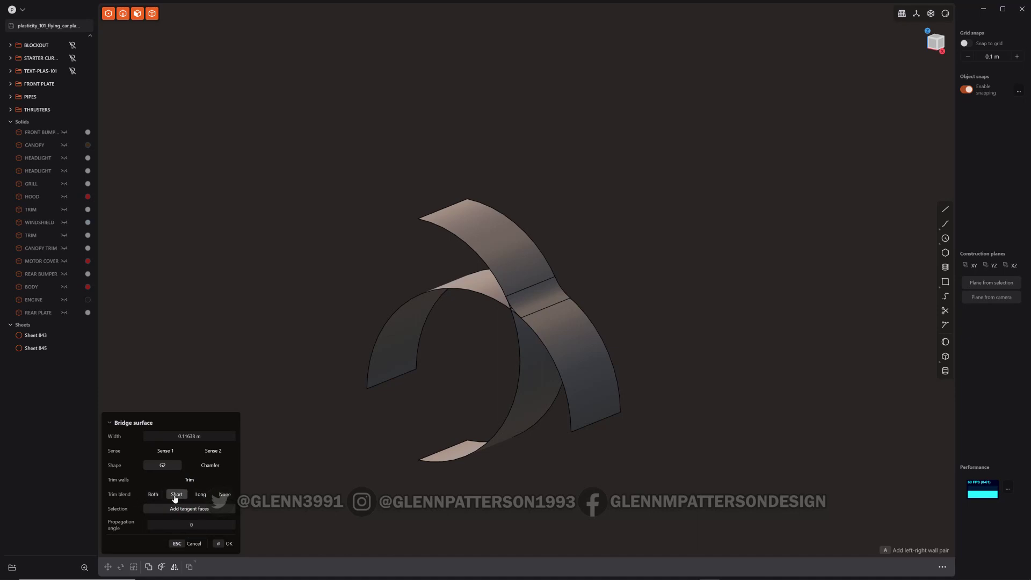
click(200, 495)
click(226, 495)
click(153, 494)
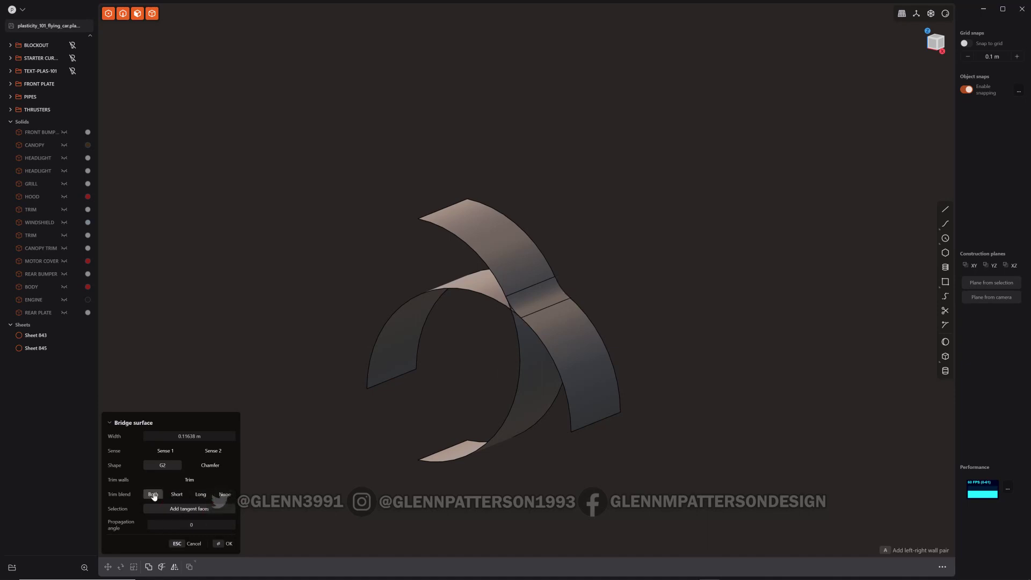
click(215, 476)
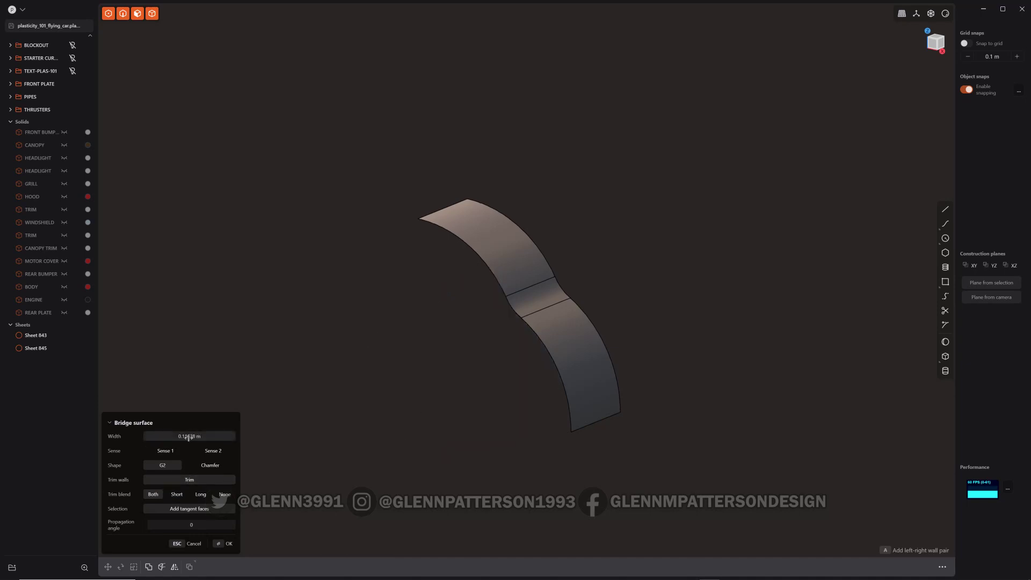
Step: Widen the bridge to 0.28 m, commit it, and unhide all the car's solids
drag(188, 438, 173, 476)
key(Return)
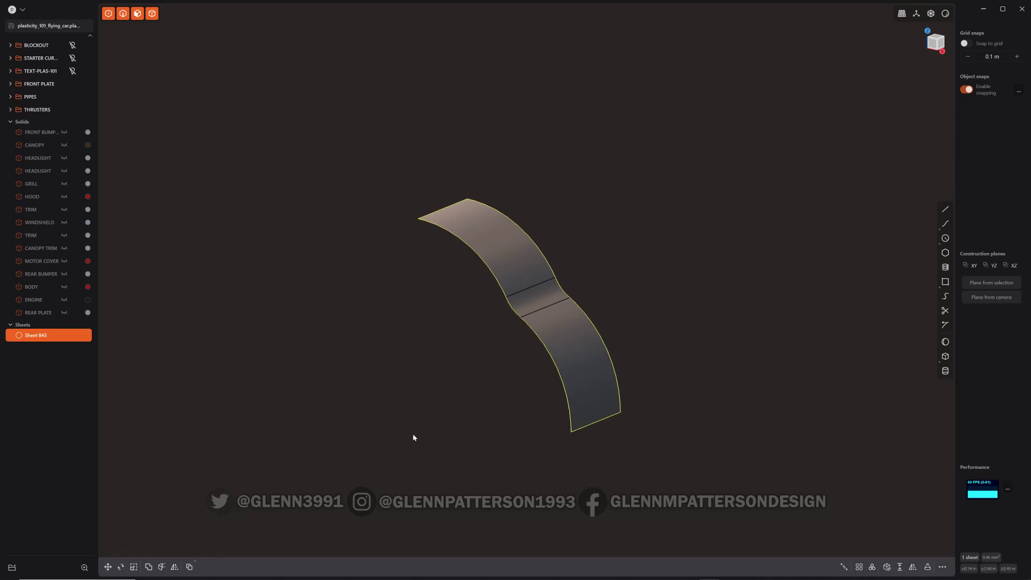
click(418, 432)
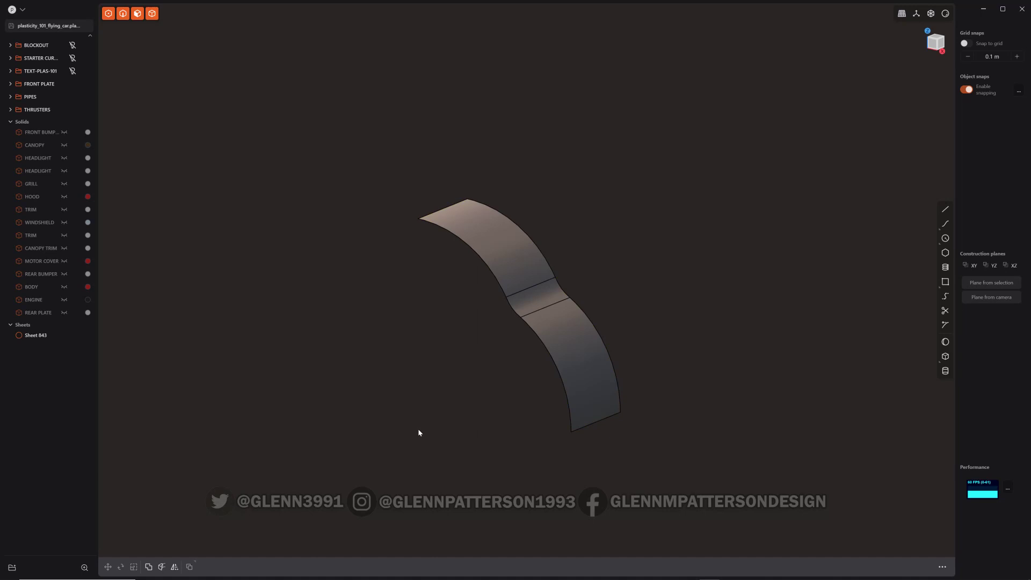
key(alt+h)
scroll(656, 207, up, 5)
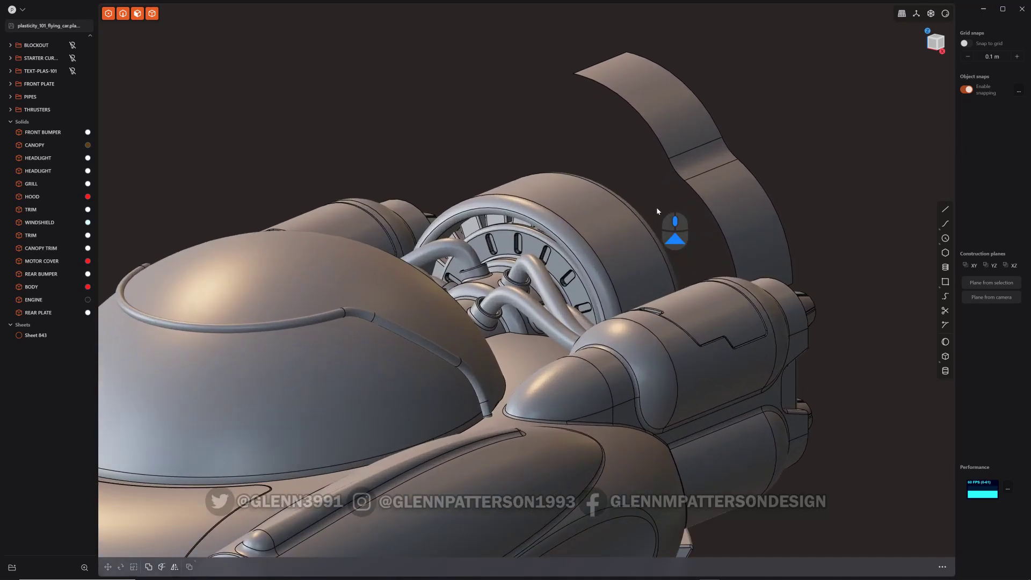
Step: Duplicate the motor cover's curved face again and raise the copy about 1.01 m
click(600, 217)
key(o)
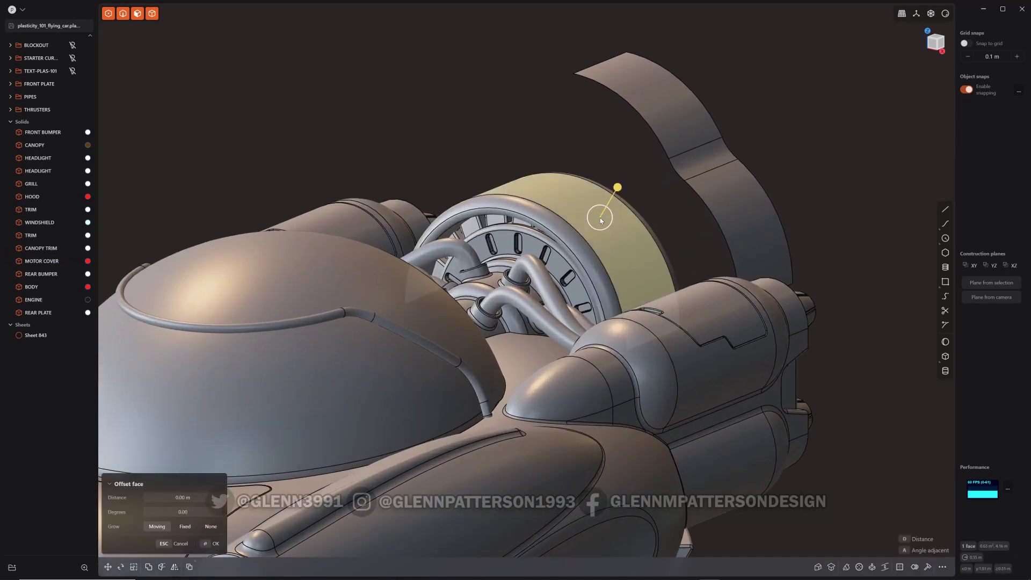
key(shift+d)
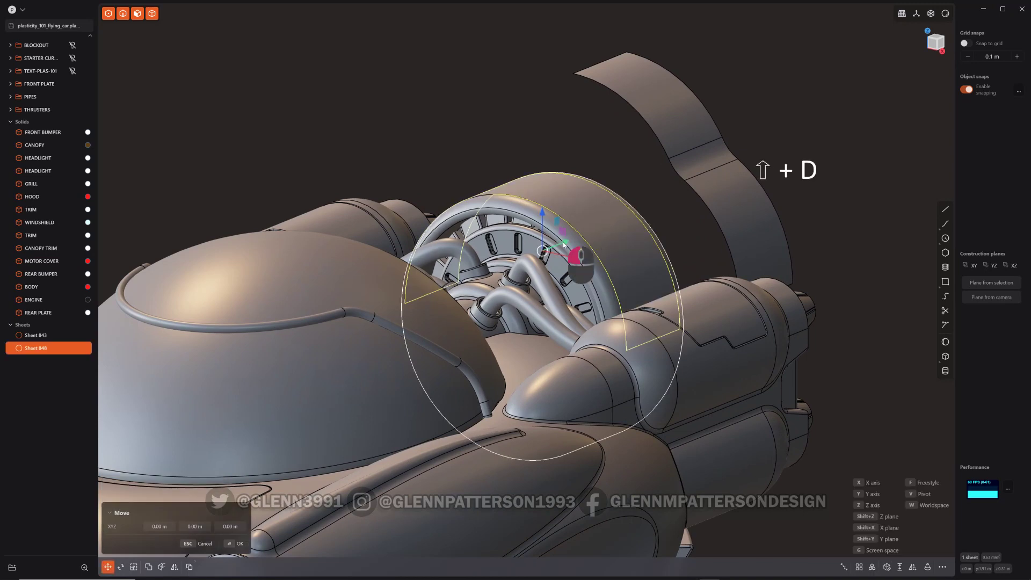
middle_drag(799, 178, 800, 201)
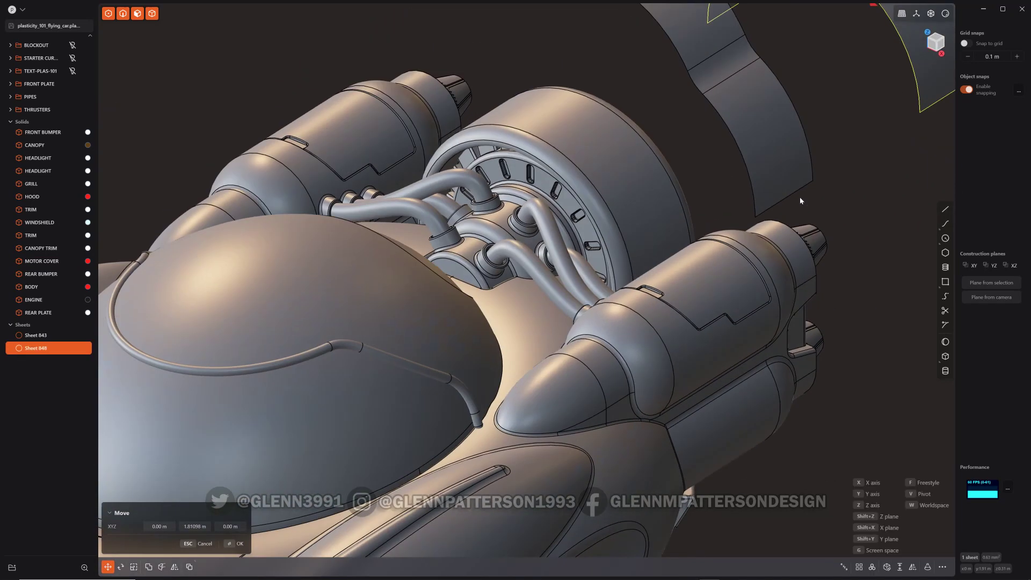
shift+middle_drag(822, 154, 660, 303)
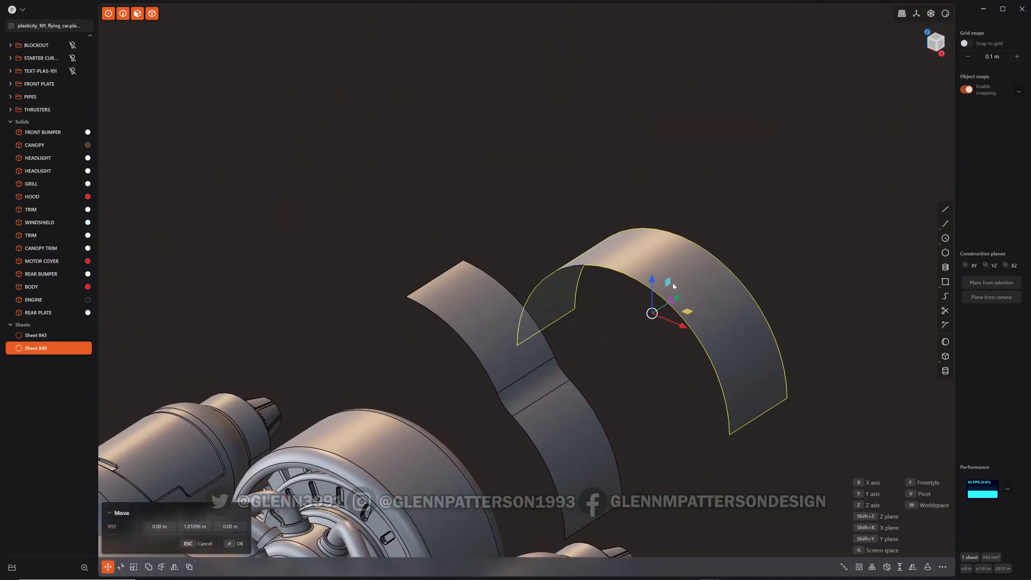
click(755, 236)
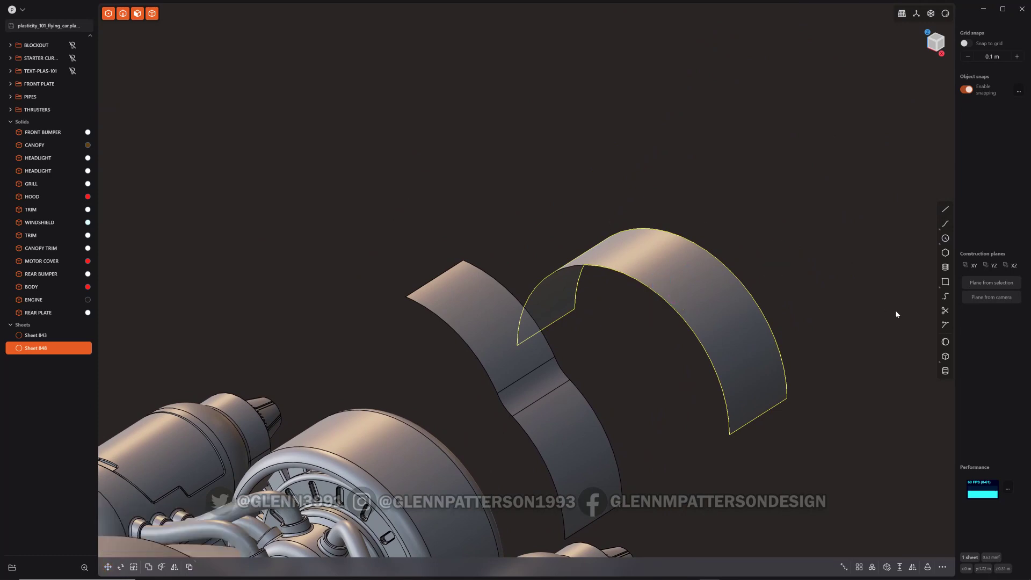
Step: Draw a centre circle on the copied sheet and extrude it into a cylinder
click(945, 238)
click(650, 255)
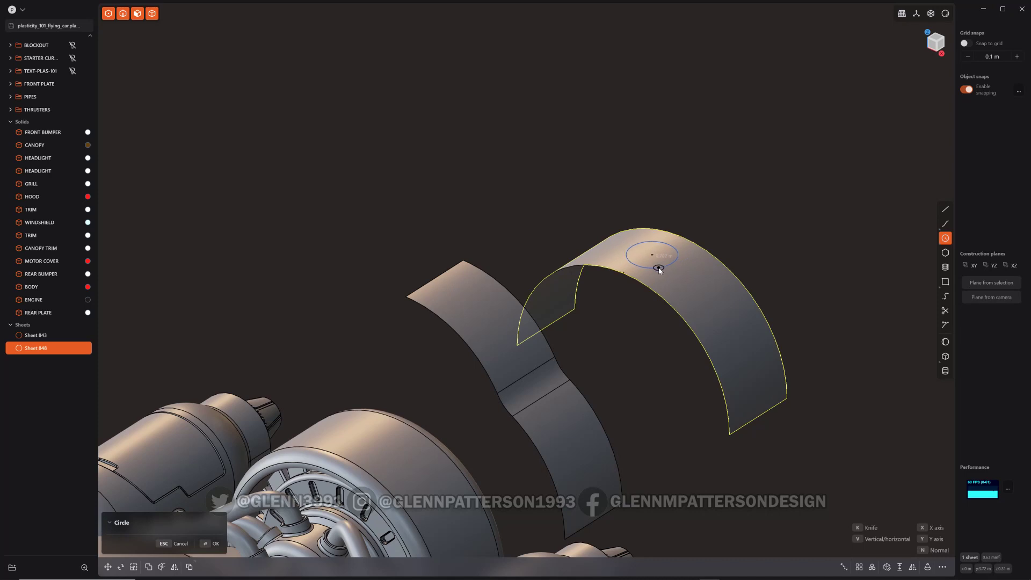
click(659, 268)
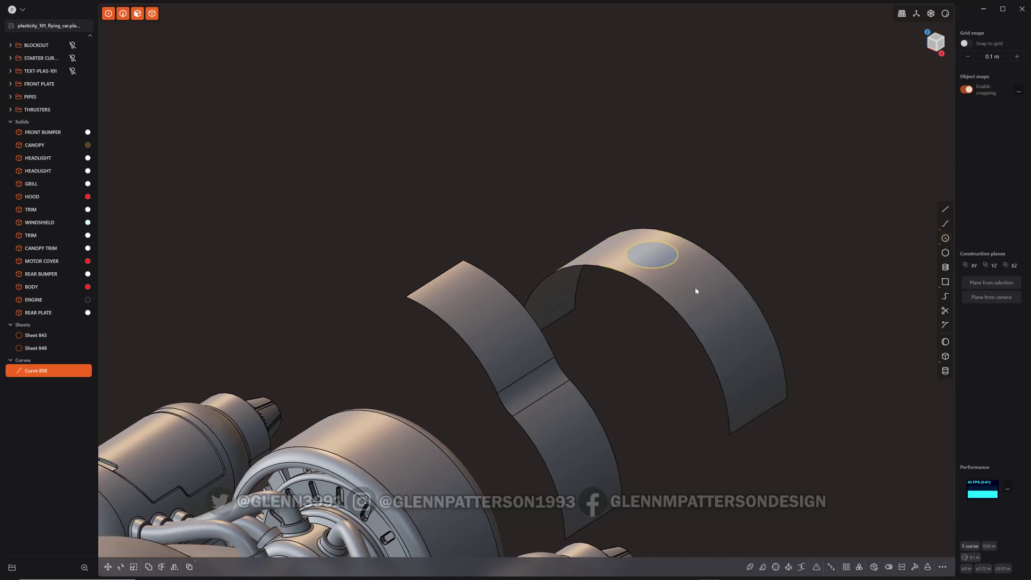
key(e)
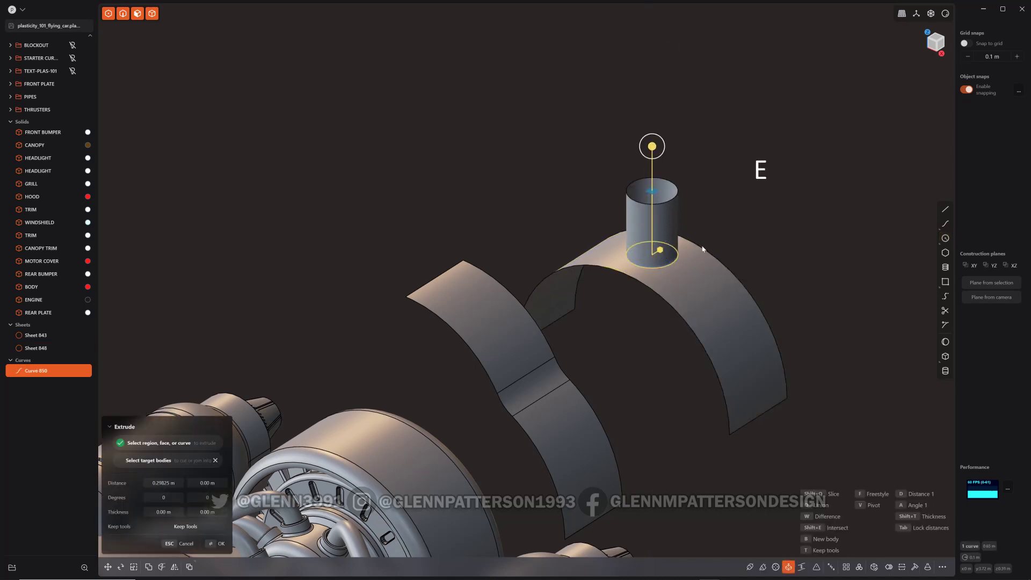
click(702, 249)
Step: Lower the cylinder along Z so it passes through the sheet
key(g)
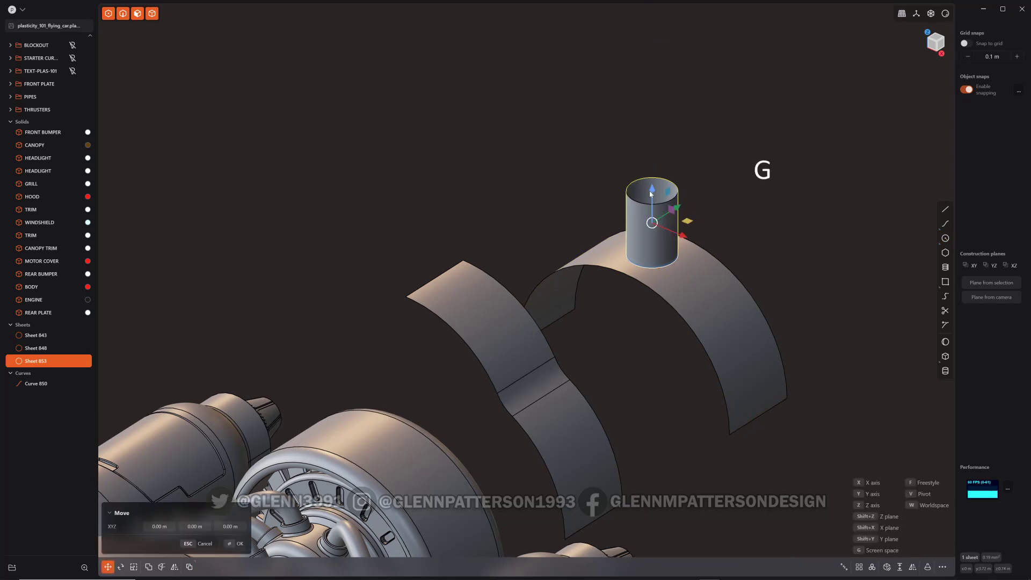
drag(650, 194, 651, 228)
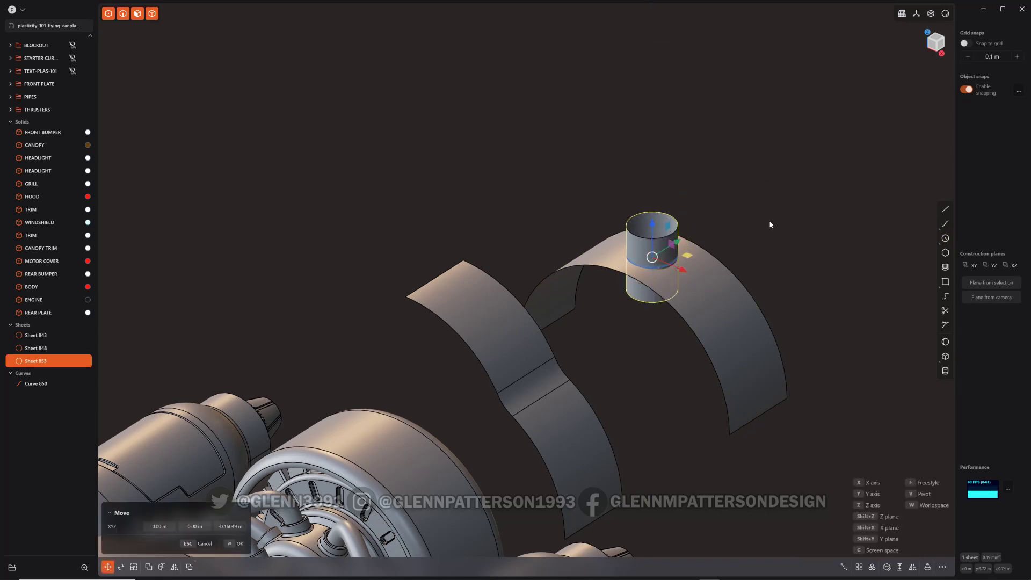
key(Return)
click(675, 265)
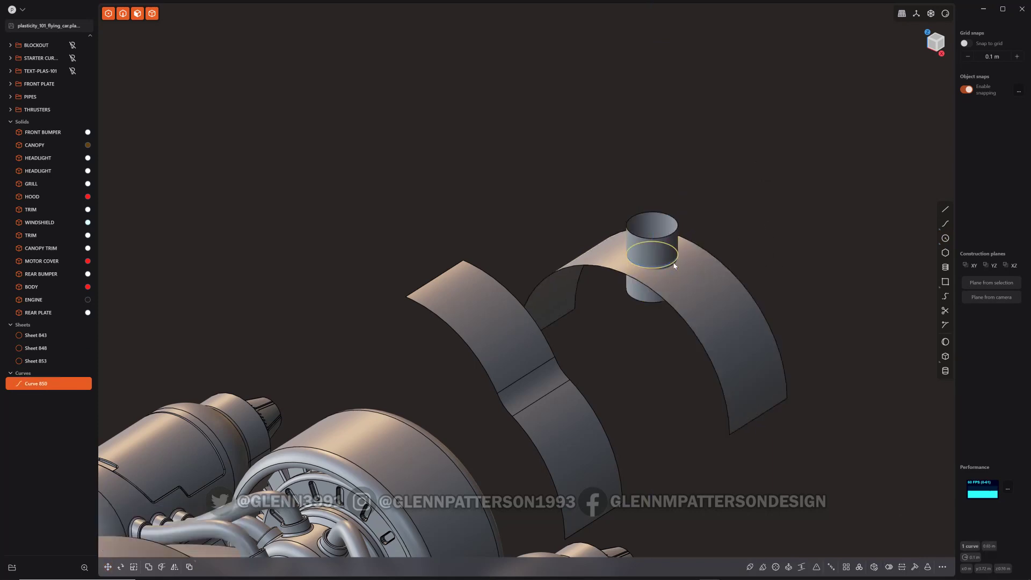
Step: Delete leftover Curve 850 and bridge the cylinder to the sheet with 0.05289 m width
key(x)
scroll(681, 274, up, 5)
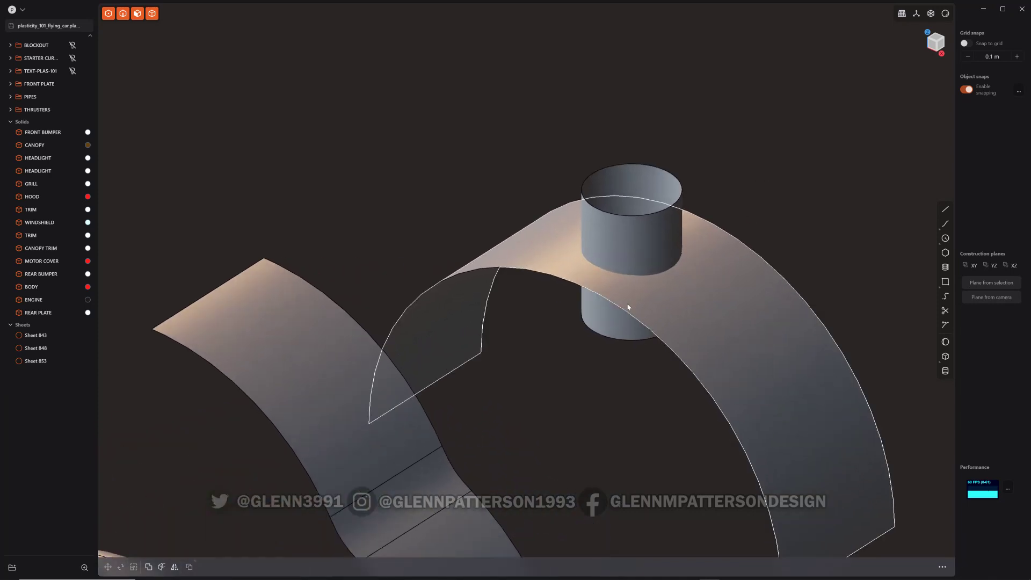
text(fBR)
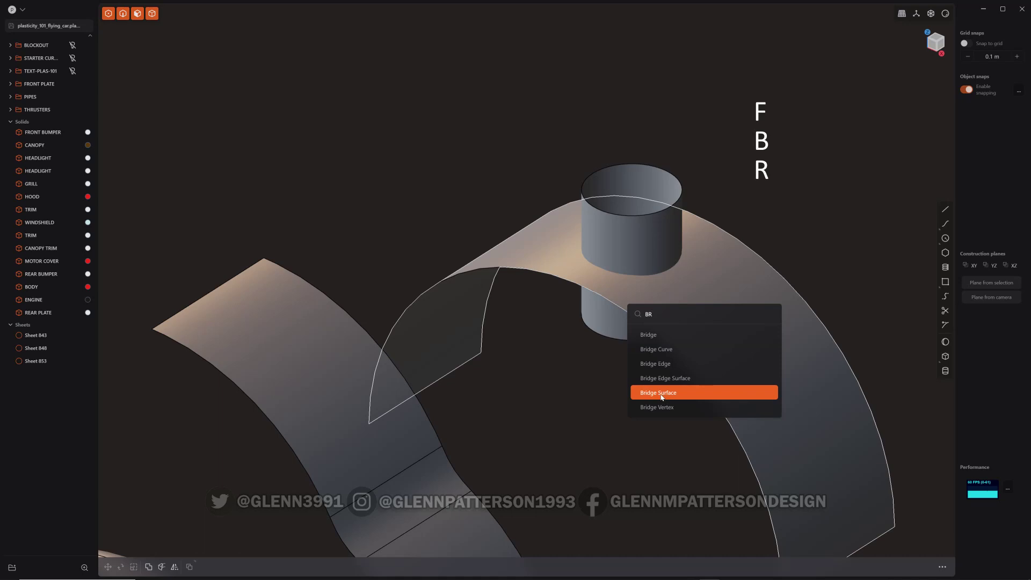
click(661, 397)
click(672, 280)
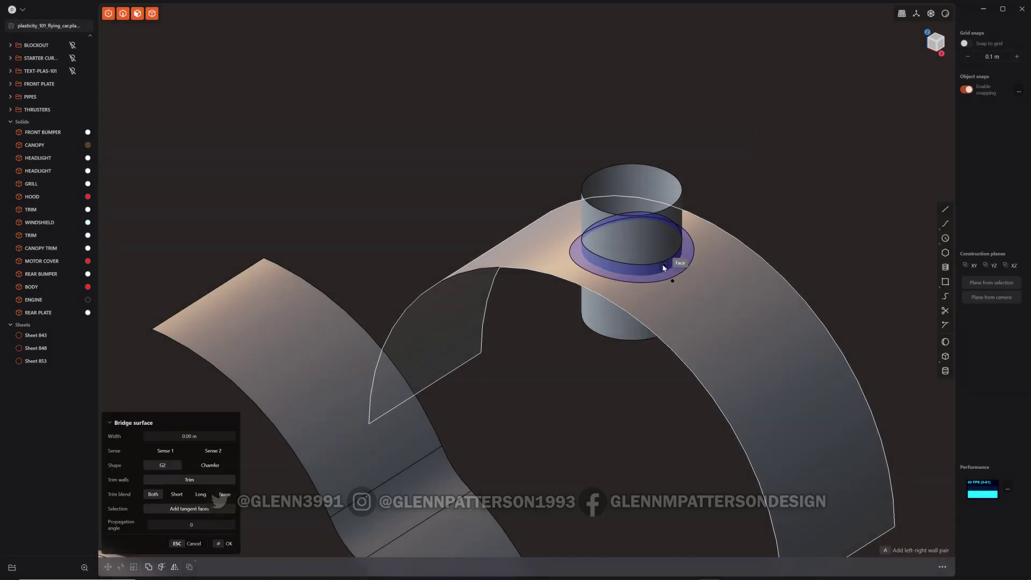
drag(672, 281, 675, 290)
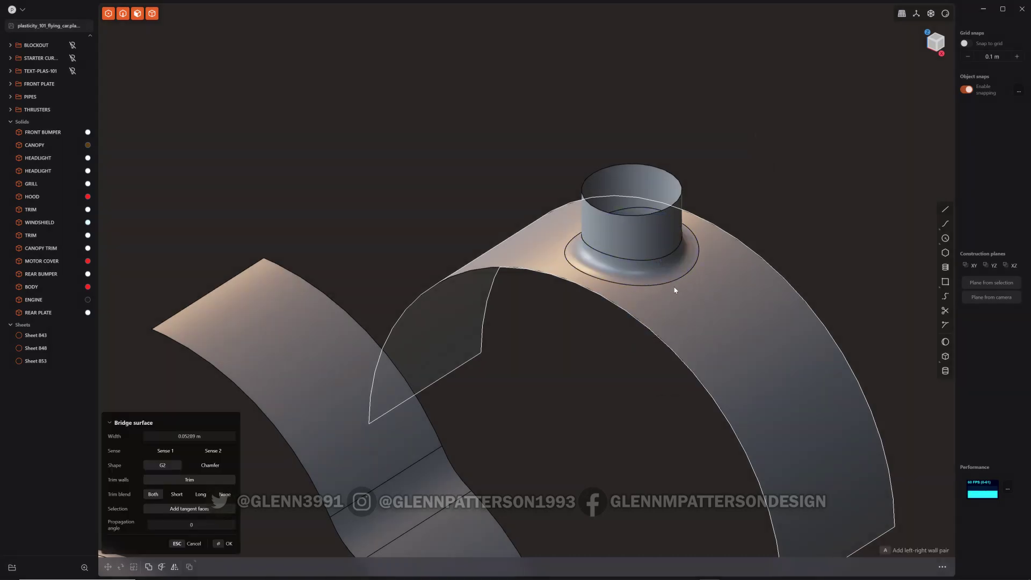
middle_drag(675, 290, 701, 321)
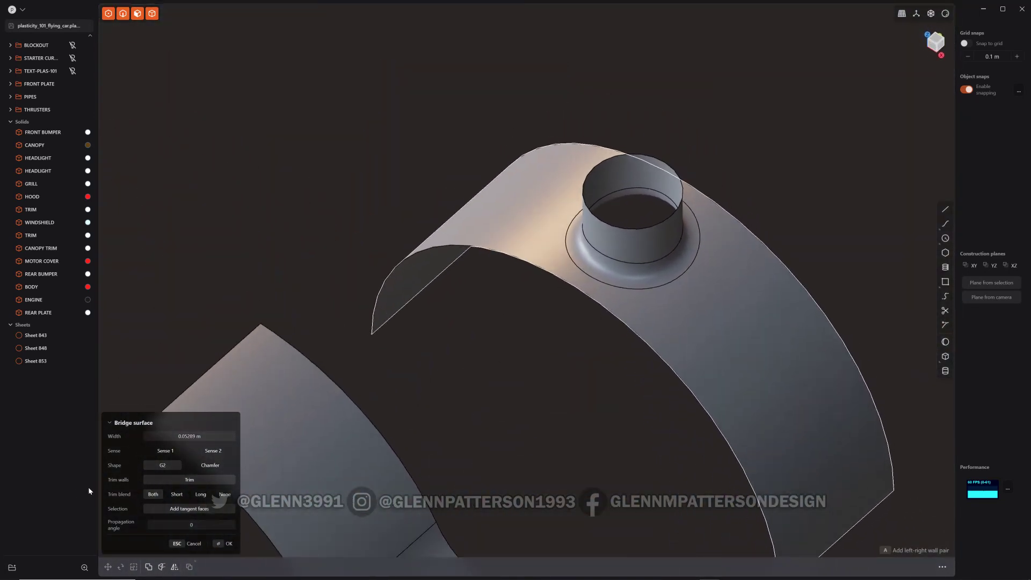
Step: Set the flange to Sense 1 with G2 shape so it sinks smoothly downward
click(164, 457)
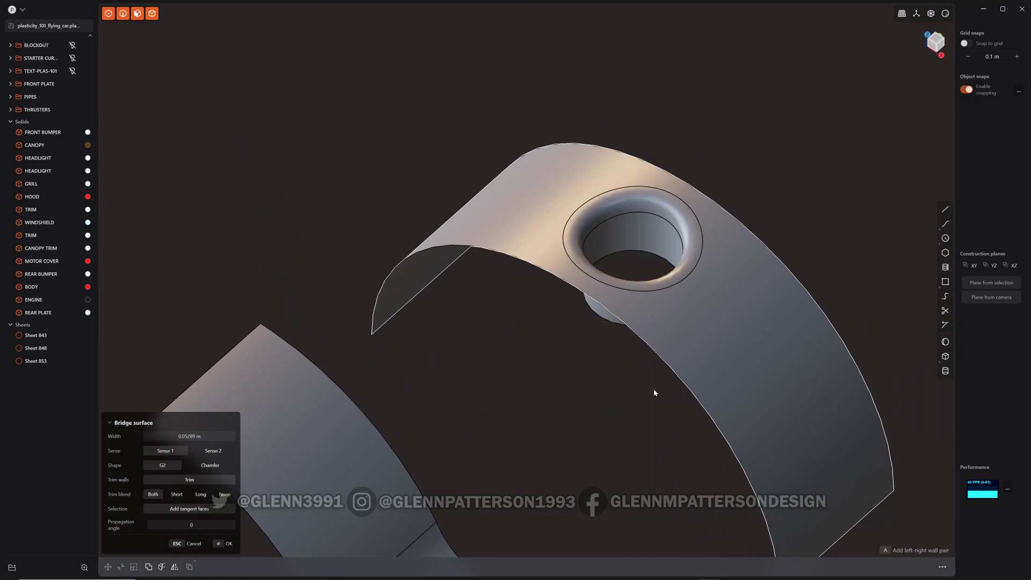
middle_drag(658, 373, 603, 262)
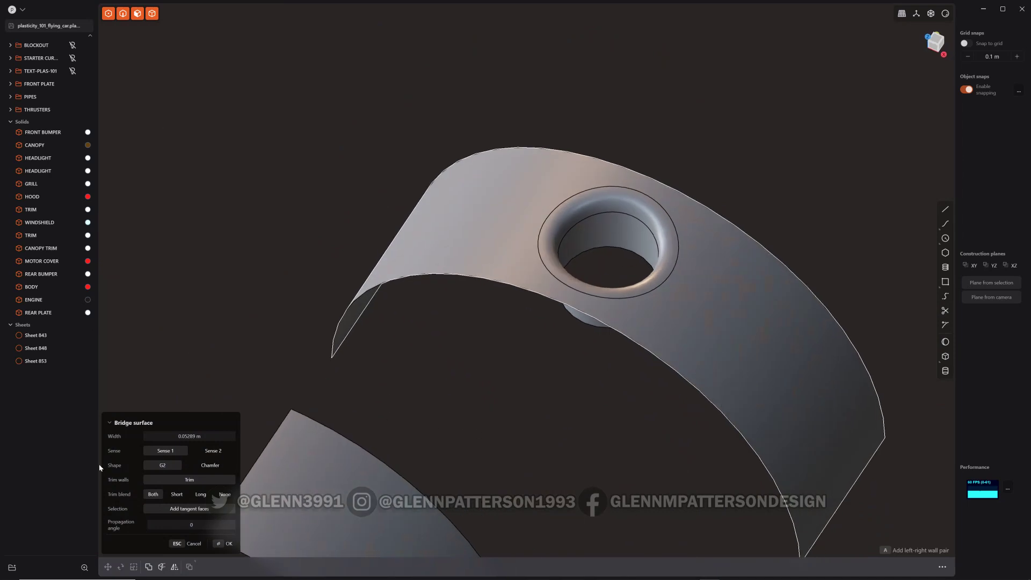
click(202, 465)
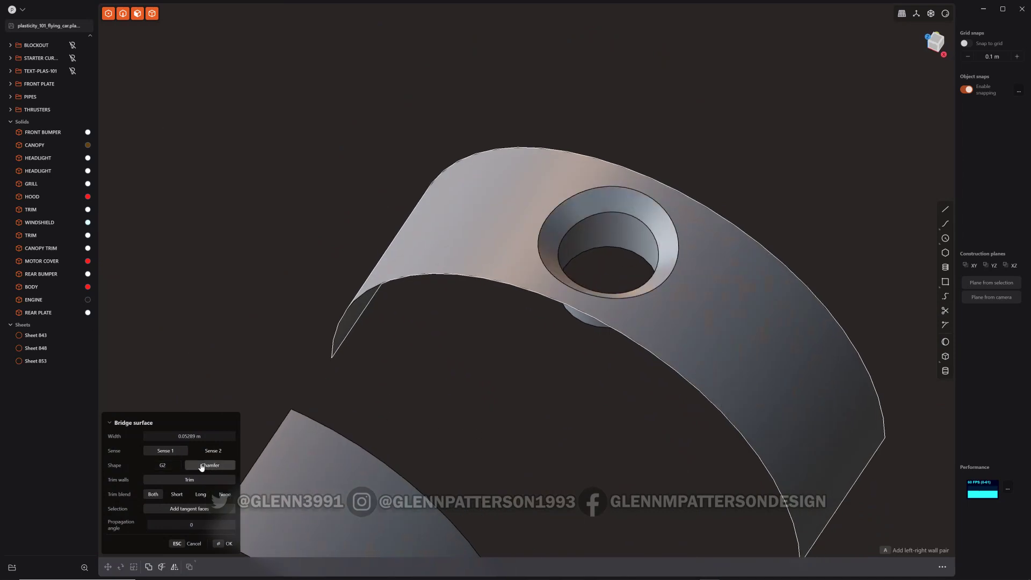
click(163, 465)
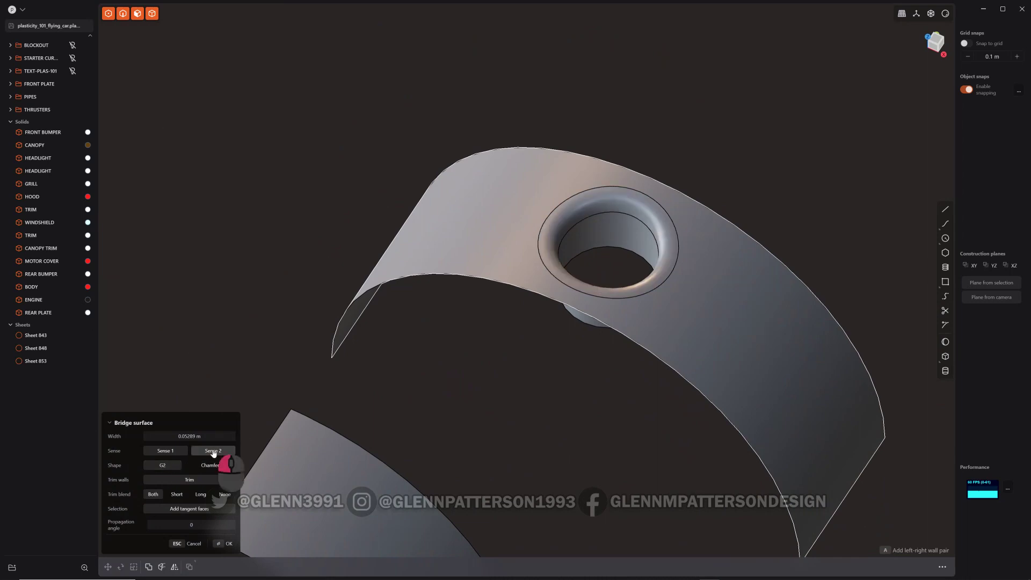
click(213, 450)
click(163, 452)
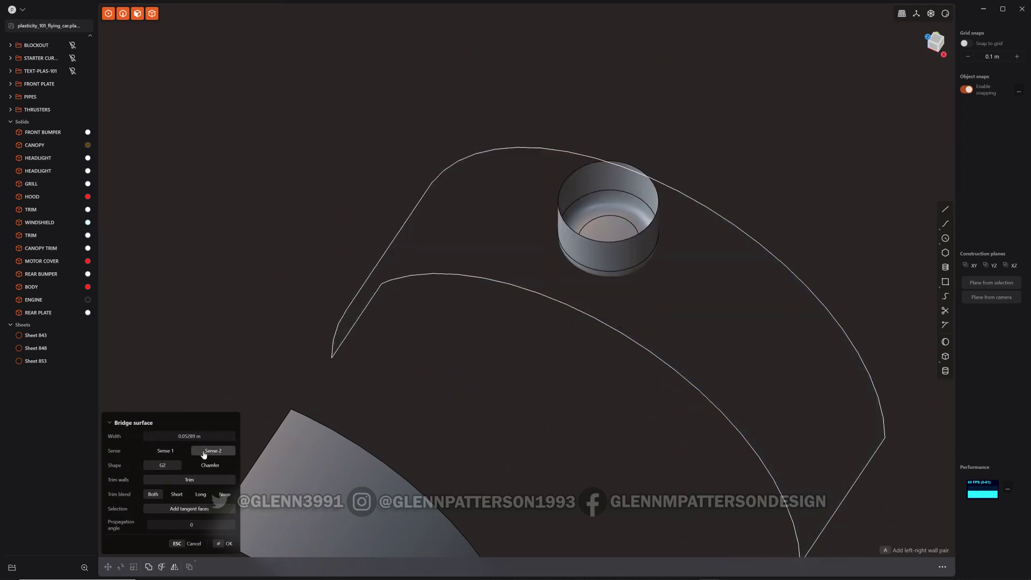
click(173, 456)
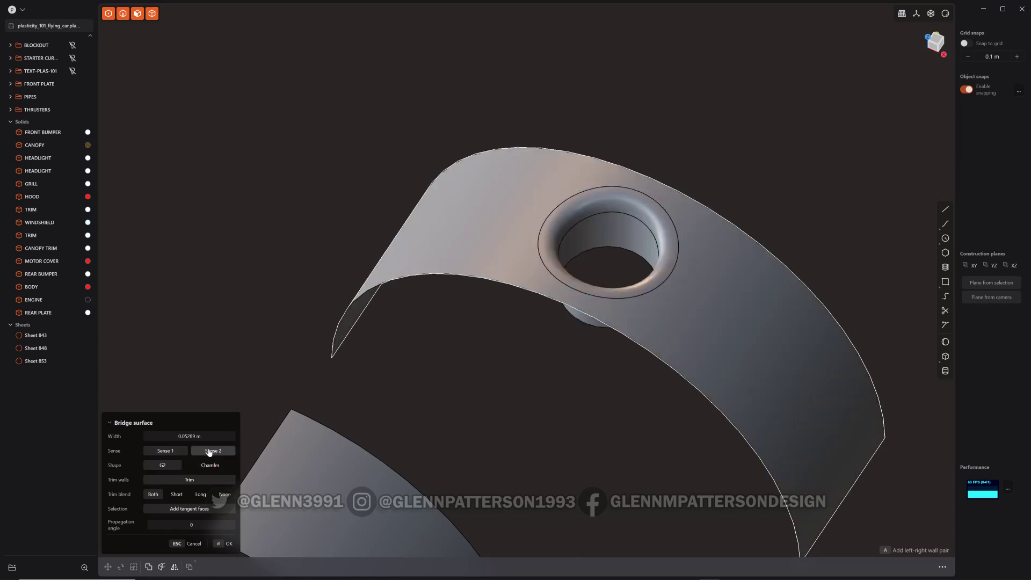
middle_drag(589, 434, 623, 389)
Step: Confirm the bridge and patch the cylinder's open bottom with a G1 cap
key(Return)
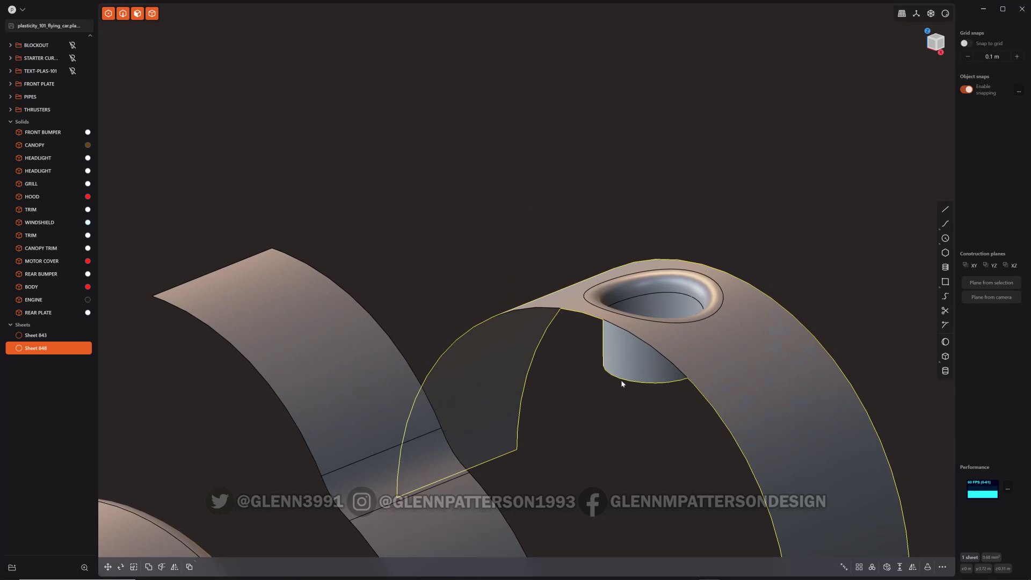
click(621, 382)
key(e)
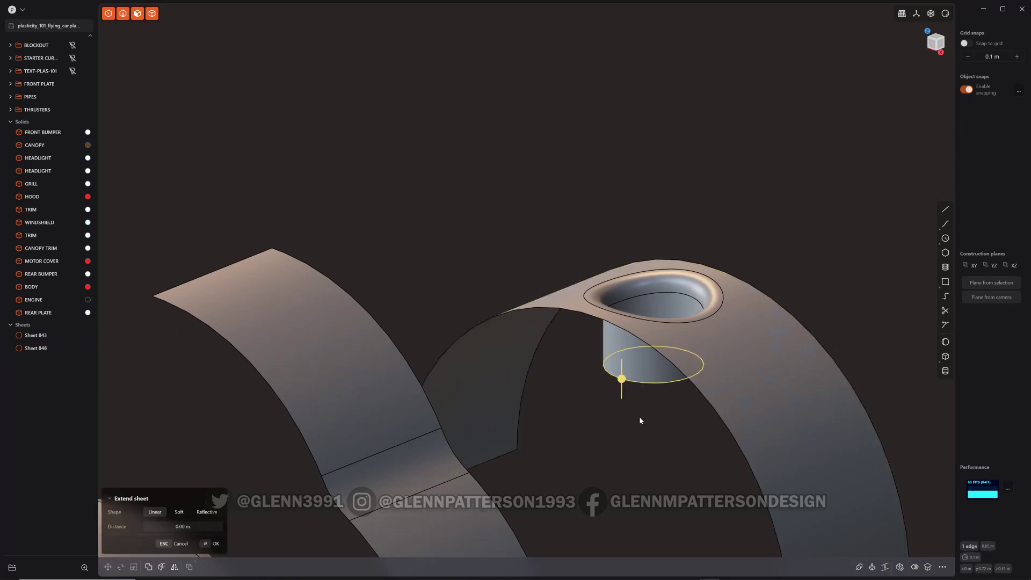
key(shift+f)
middle_drag(637, 443, 632, 409)
key(Tab)
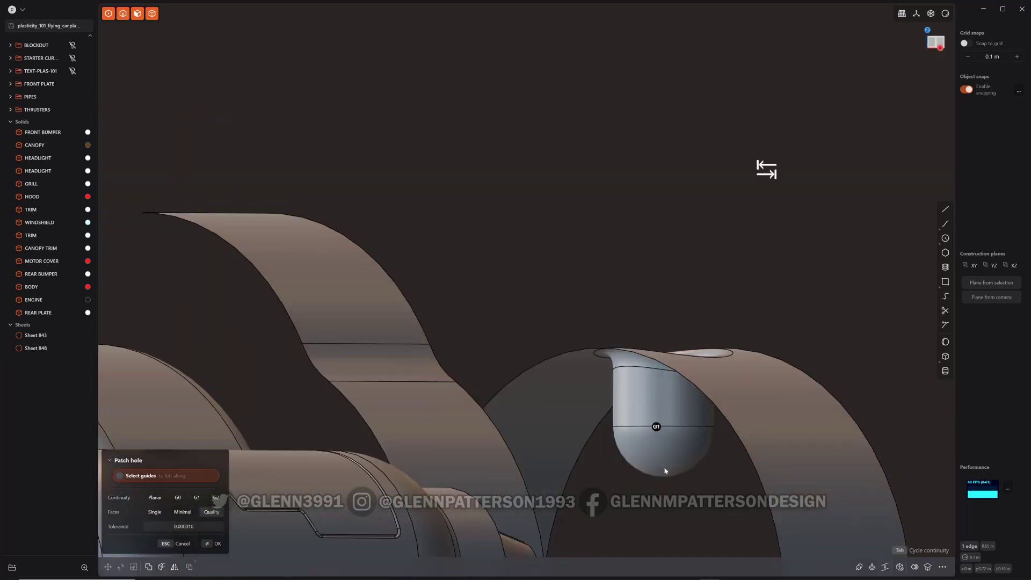
key(Return)
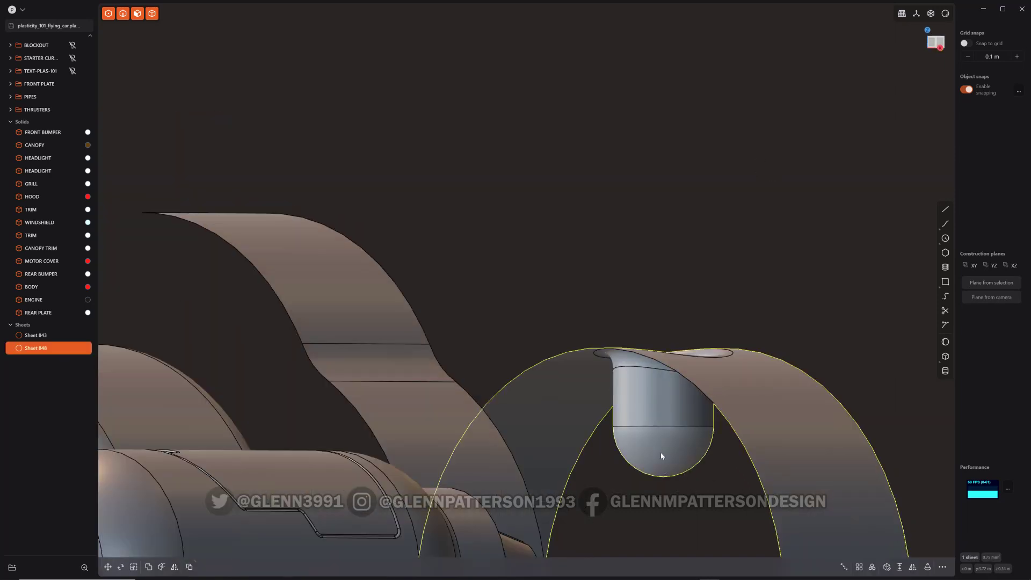
Step: Flatten the bottom cap by scaling it along Y with the pivot at its edge
click(660, 452)
key(o)
key(s)
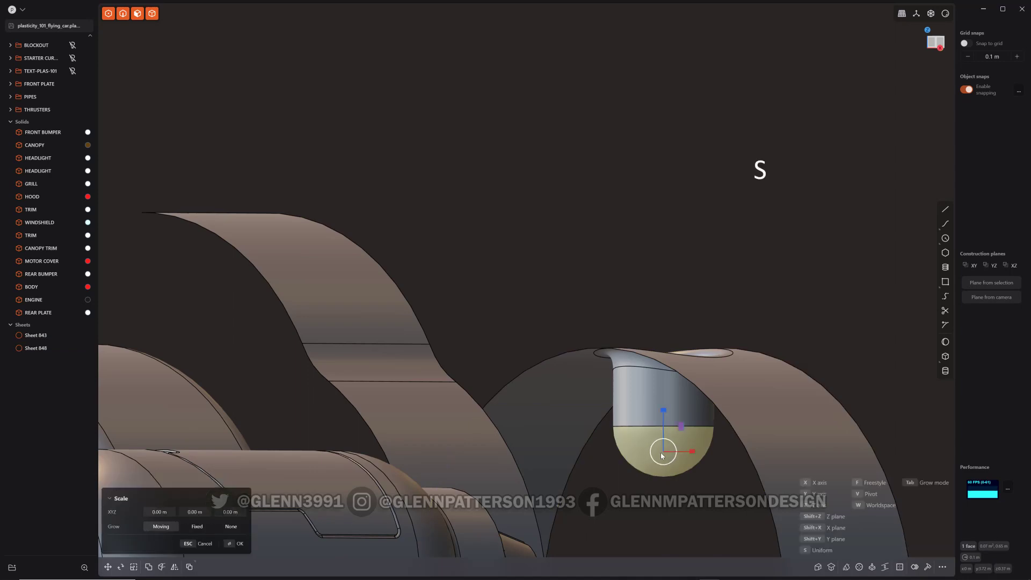
key(v)
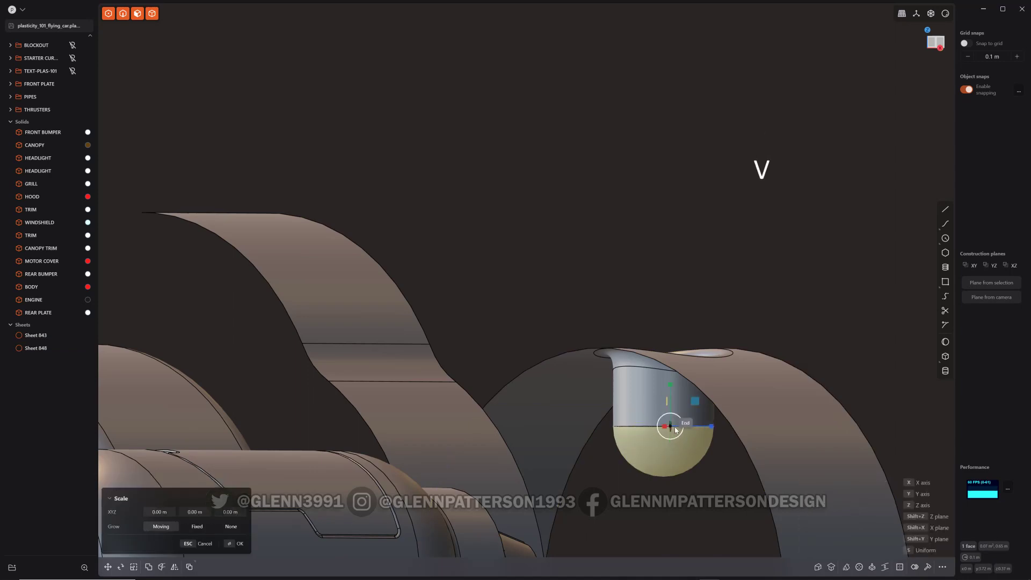
click(675, 429)
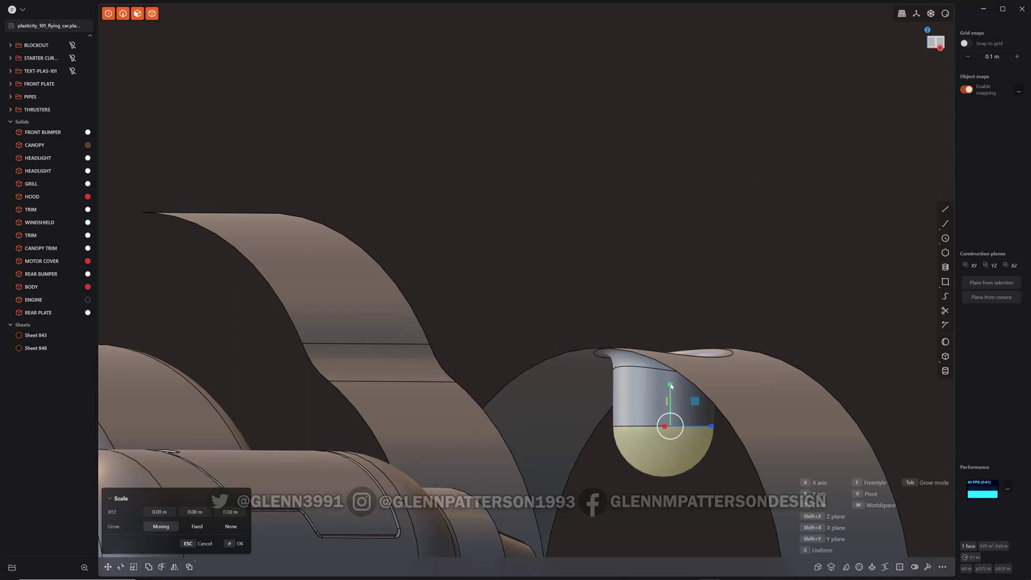
drag(671, 386, 670, 422)
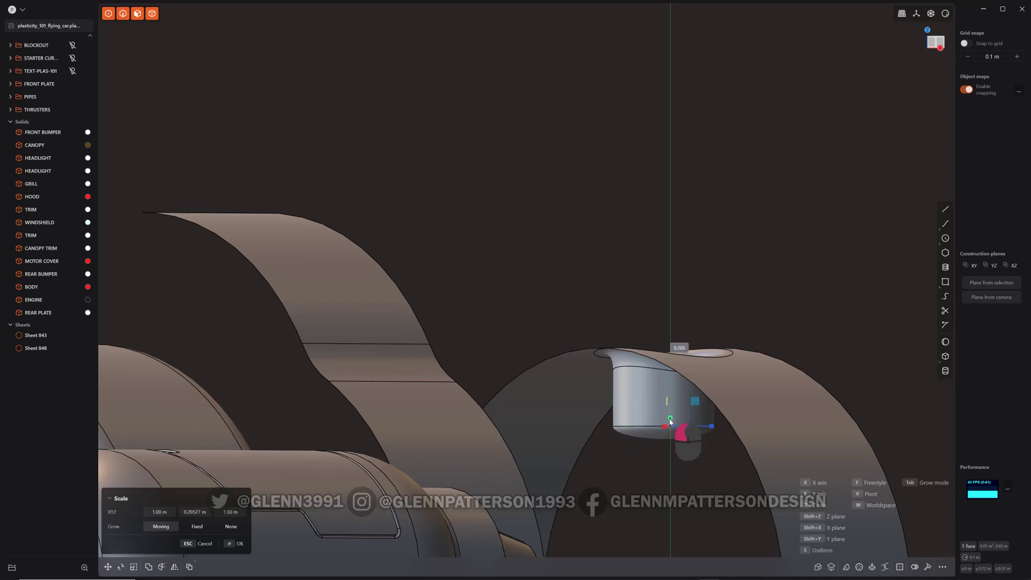
key(o)
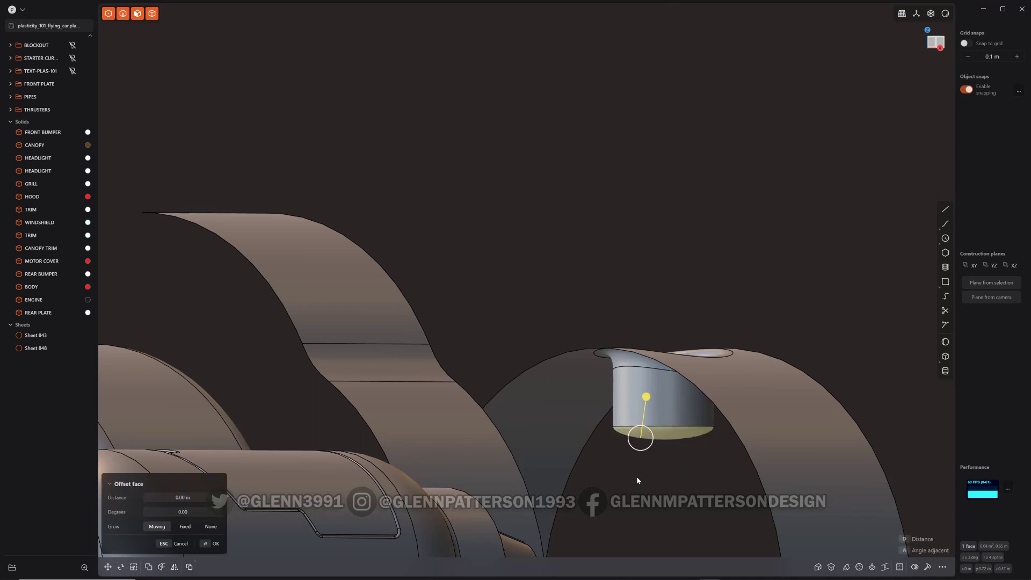
middle_drag(637, 479, 559, 418)
key(Escape)
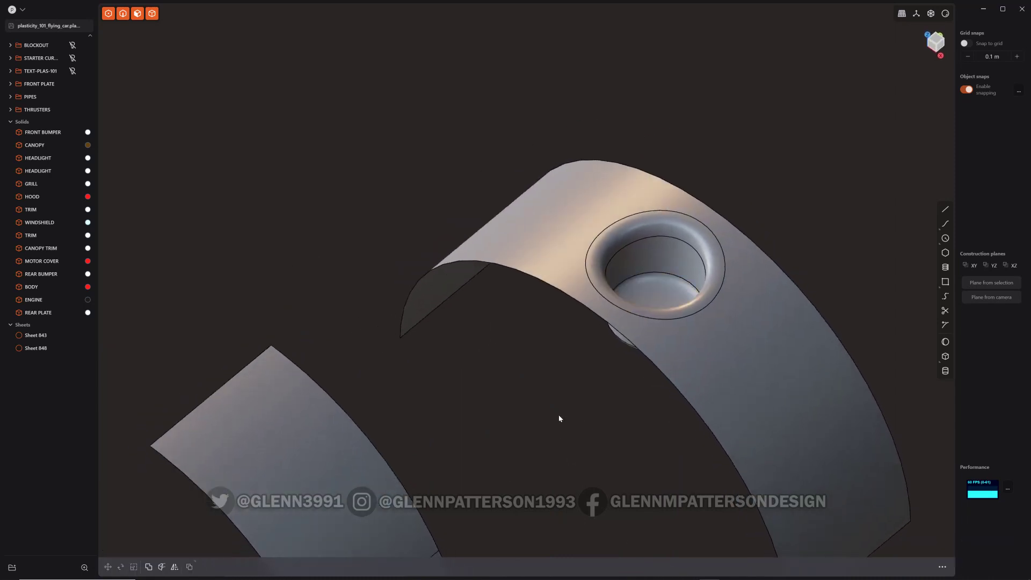
scroll(559, 418, down, 5)
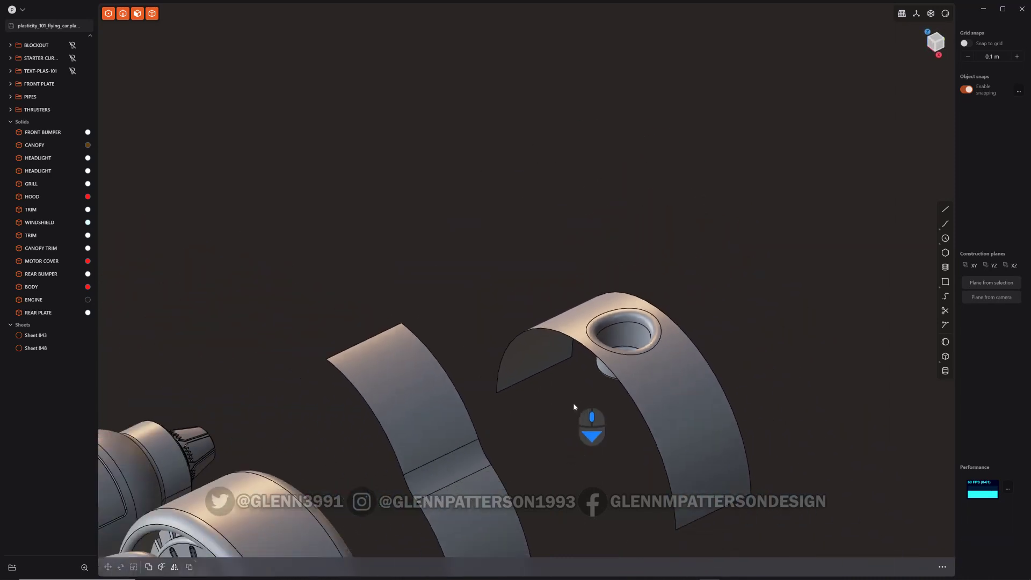
scroll(573, 403, down, 4)
middle_drag(598, 259, 642, 336)
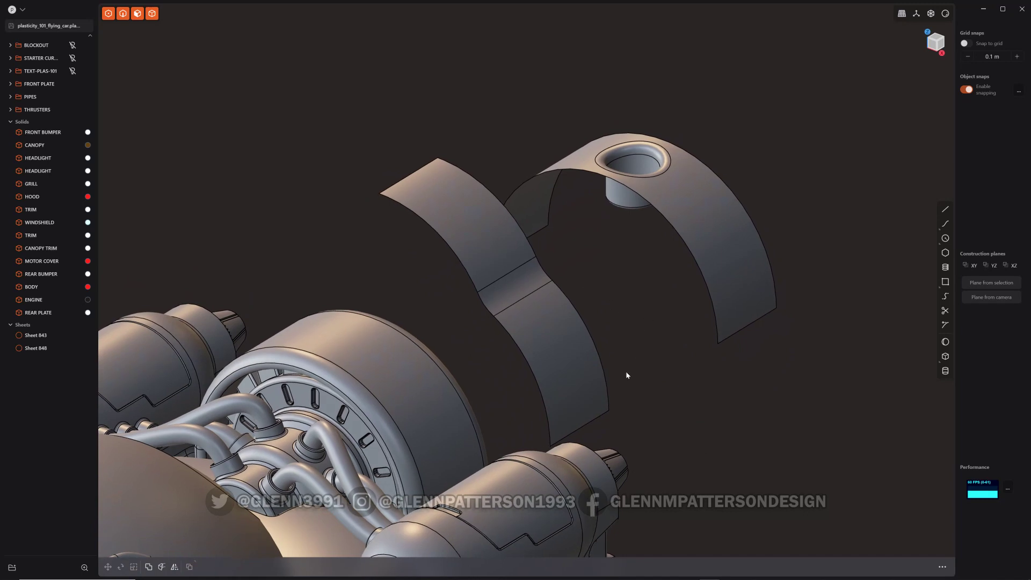
shift+middle_drag(480, 350, 566, 332)
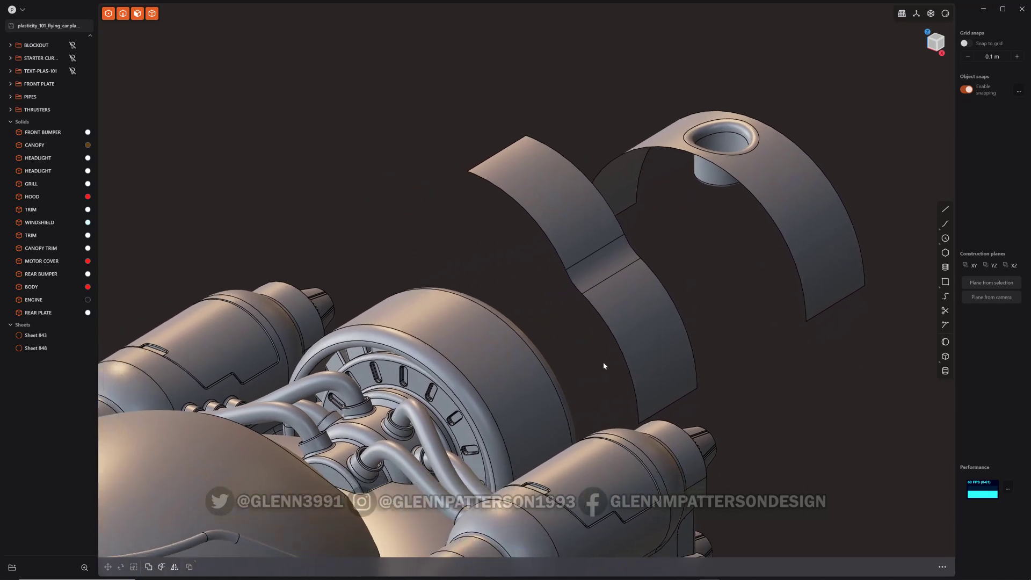